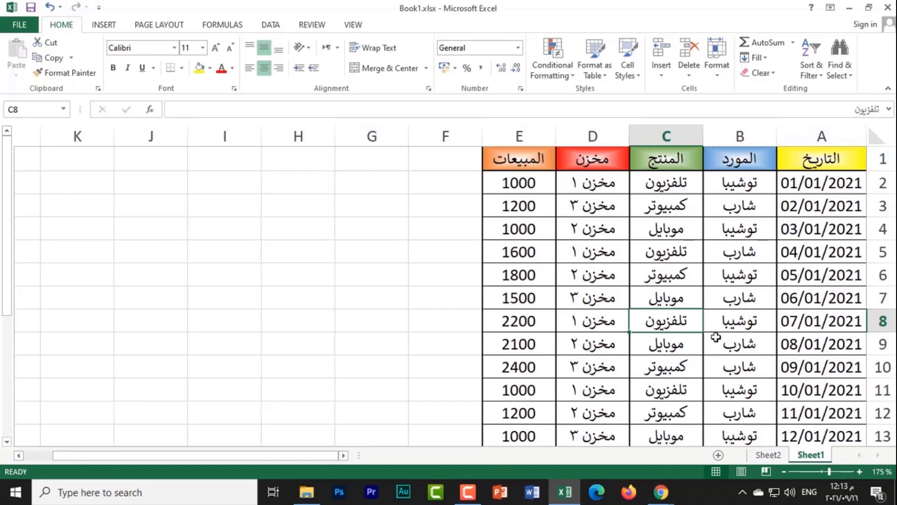
AutoFilter the supplier column to show only توشيبا rows, excluding شارب.
left_click(696, 242)
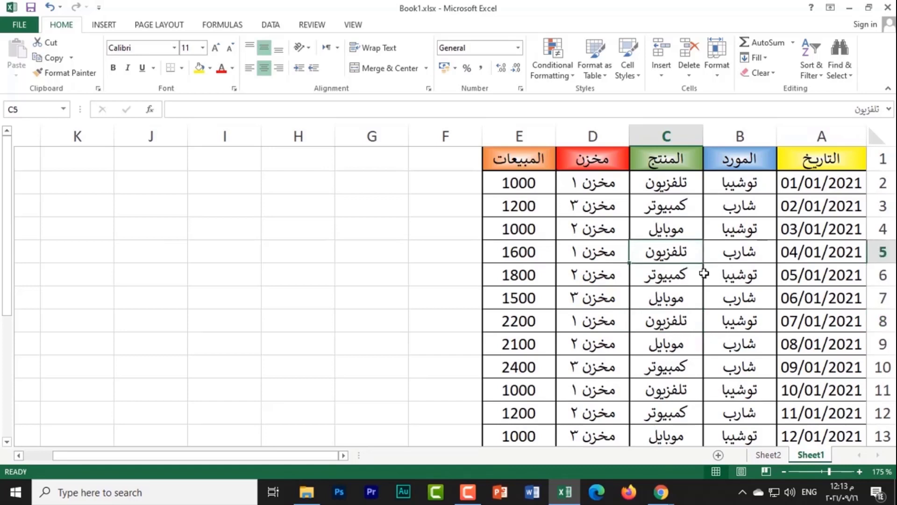
left_click(733, 139)
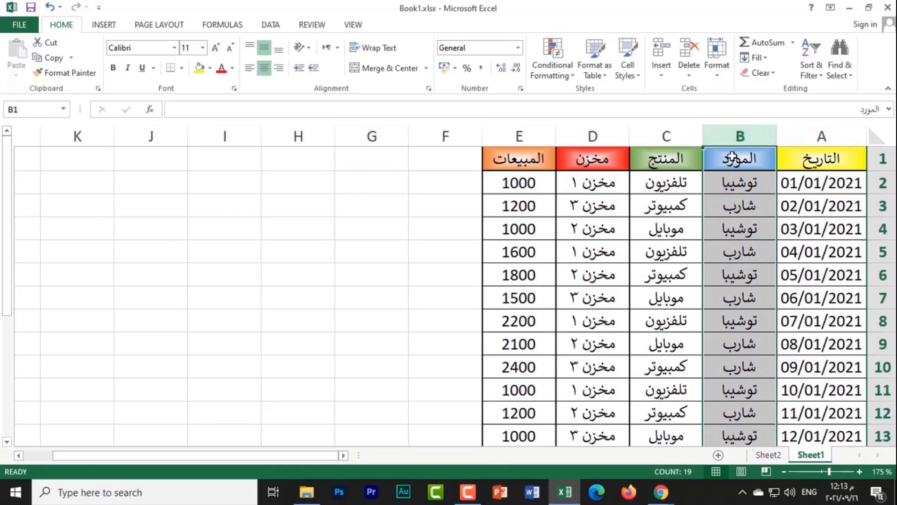
left_click(813, 74)
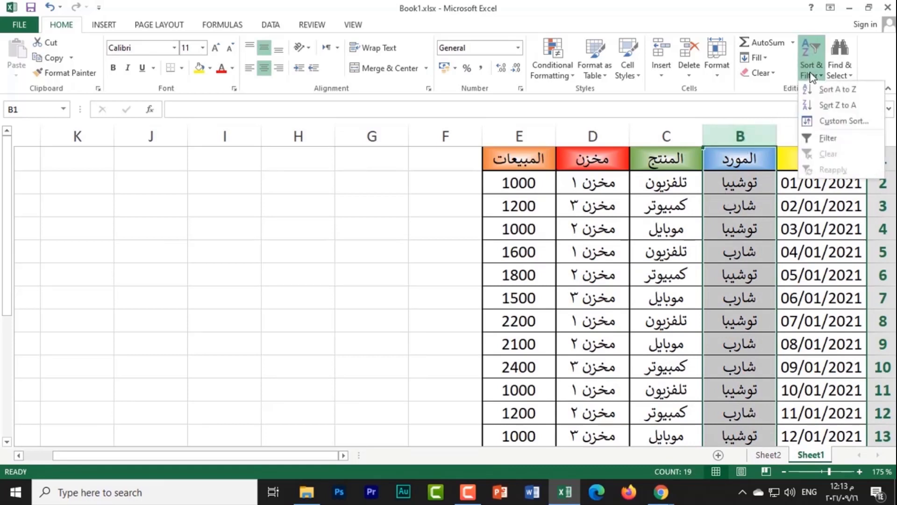
left_click(811, 138)
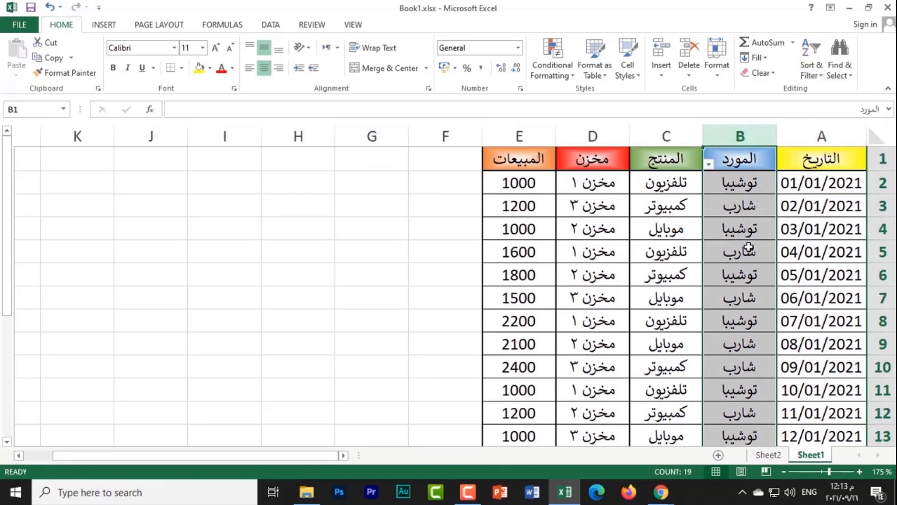
left_click(709, 164)
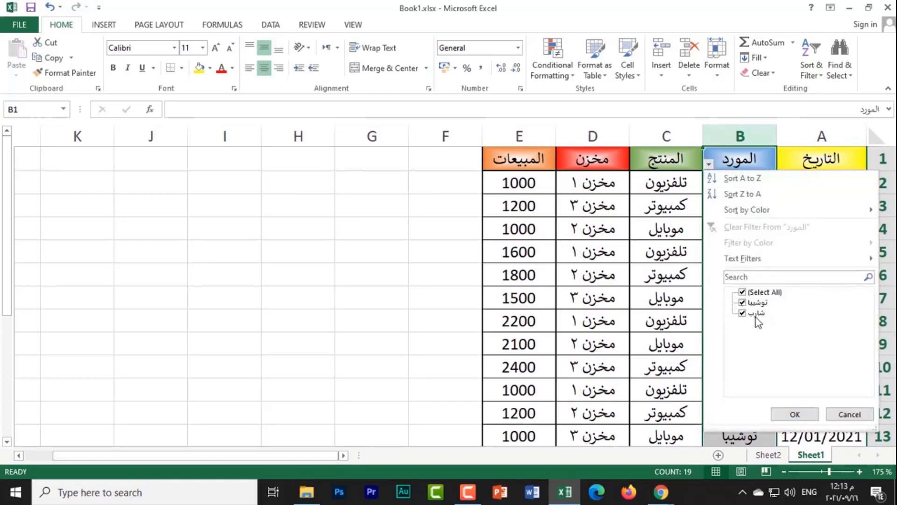
left_click(742, 314)
left_click(794, 414)
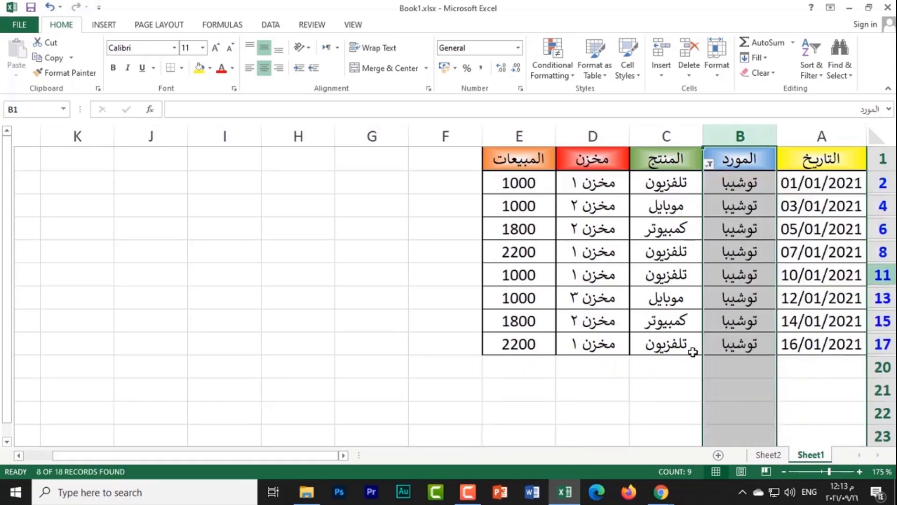
Turn AutoFilter off so every sales row is visible again.
left_click(668, 358)
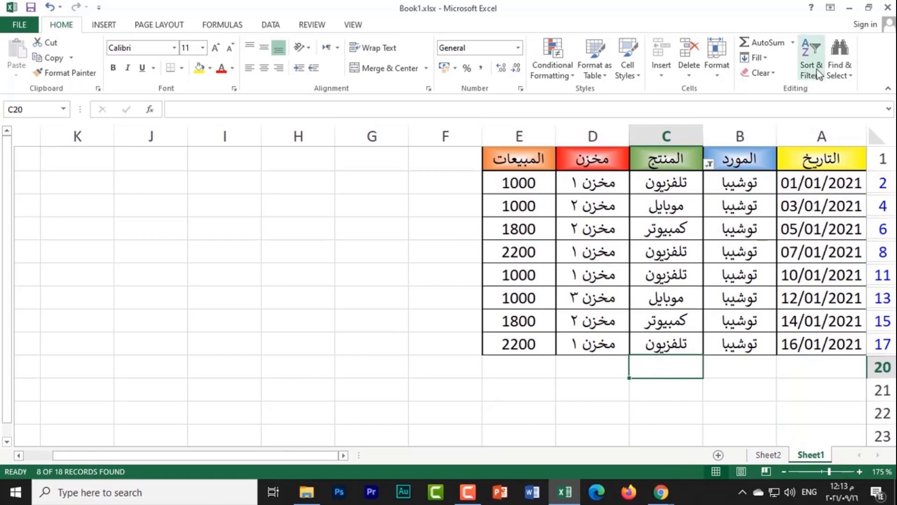
left_click(817, 69)
left_click(818, 139)
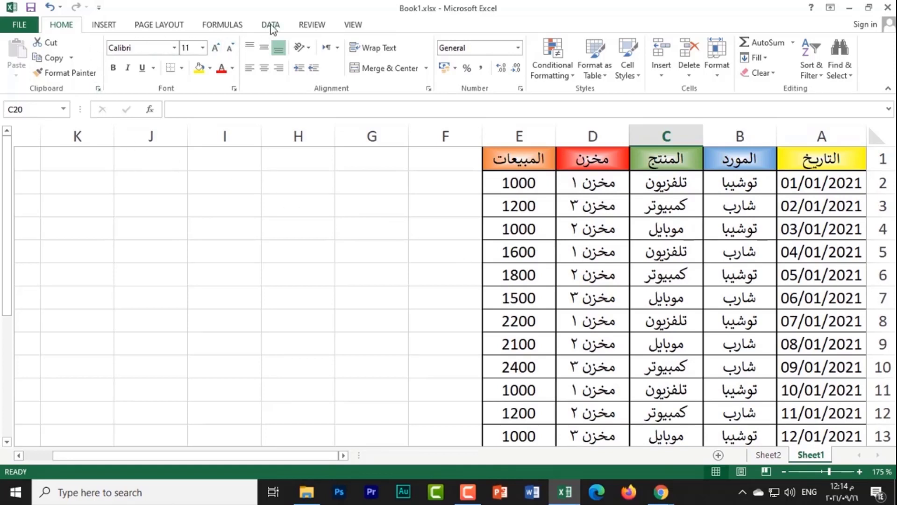
Open Advanced Filter from the DATA tab and cancel it without filtering.
left_click(271, 25)
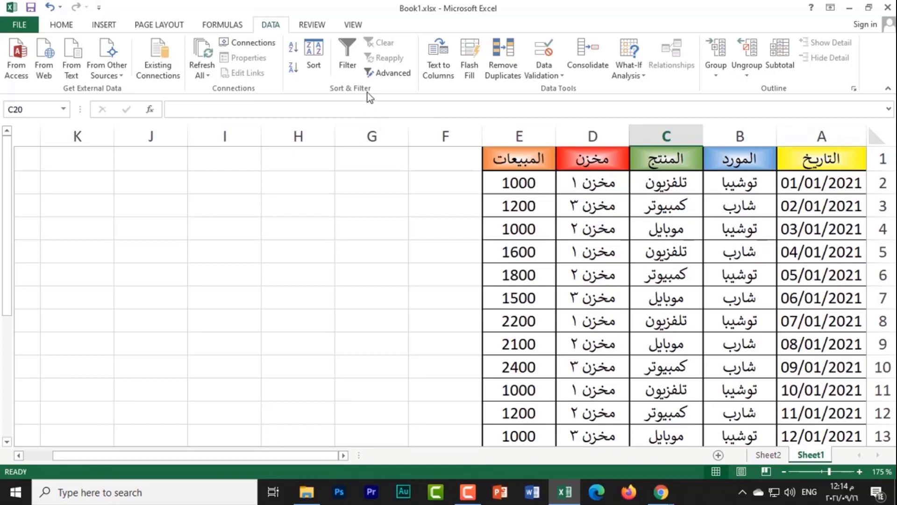
left_click(389, 75)
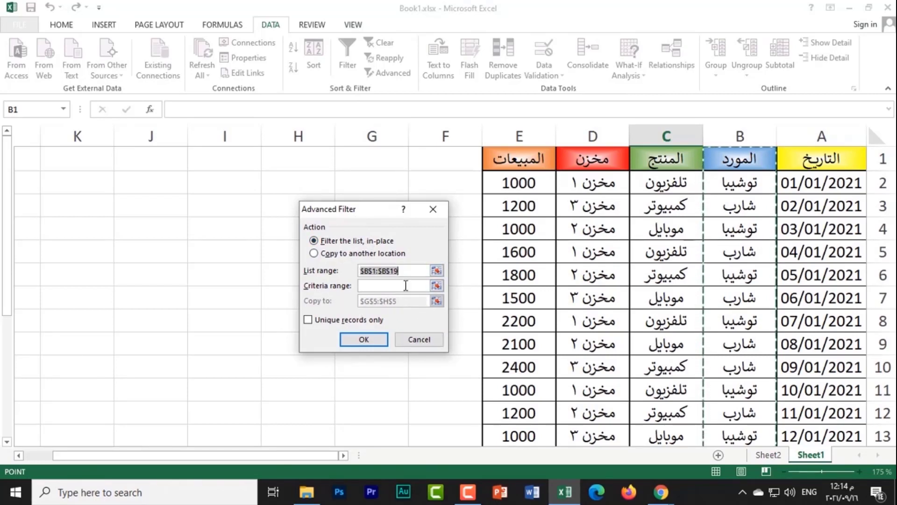
left_click(433, 209)
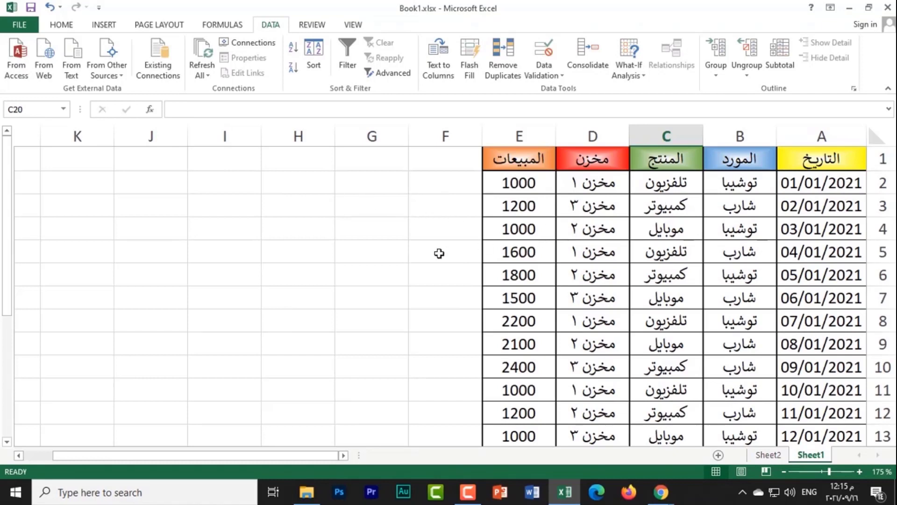
Copy the supplier header and توشيبا value from B1:B2 into H1:H2.
left_click_drag(737, 158, 736, 174)
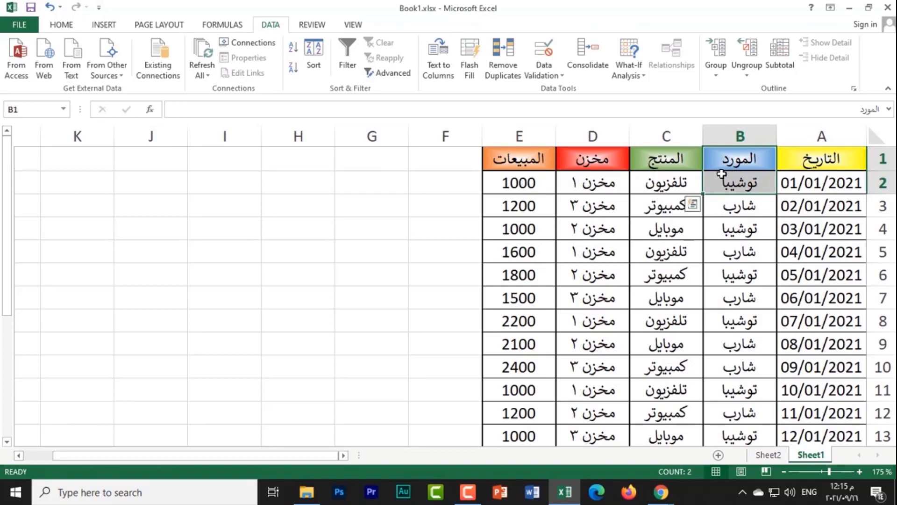
key("ctrl+c")
left_click(298, 158)
key("ctrl+v")
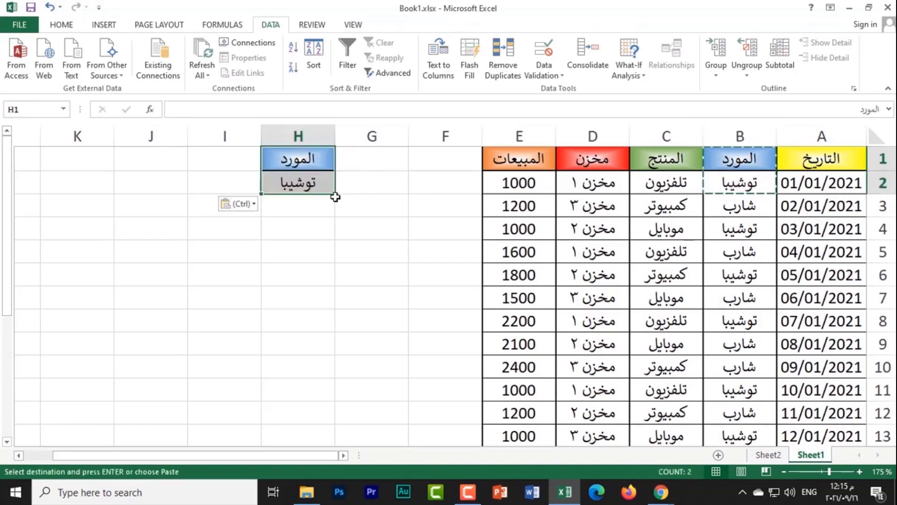
left_click(337, 201)
Check supplier cells B1 to B3, finishing with the criteria header H1 selected.
left_click(209, 274)
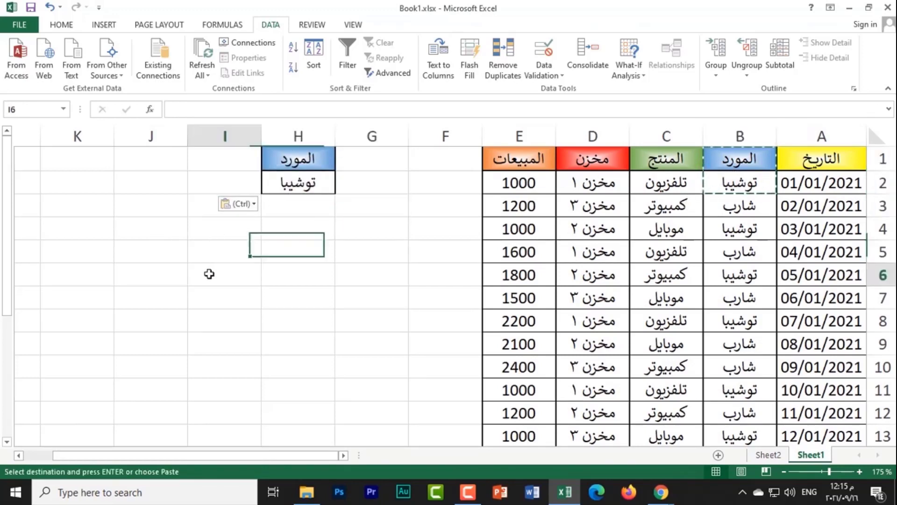
left_click(324, 251)
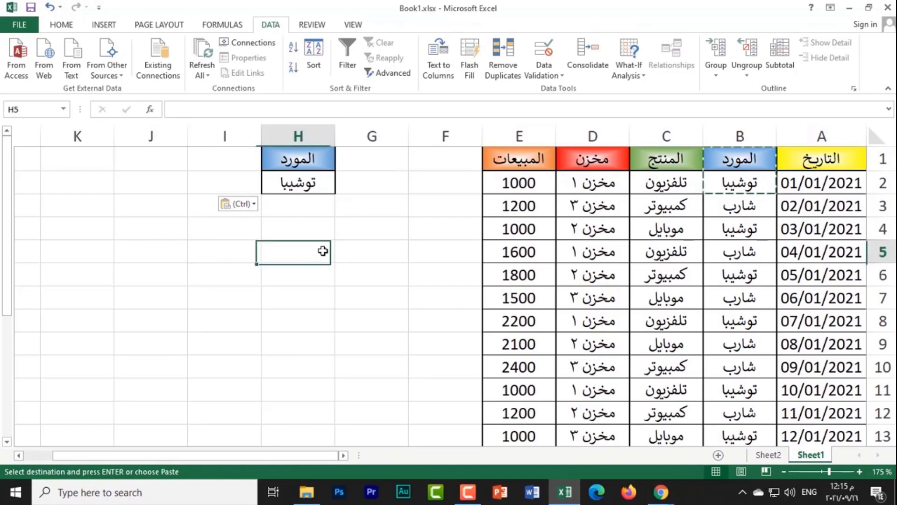
left_click(727, 168)
left_click(728, 175)
left_click(400, 243)
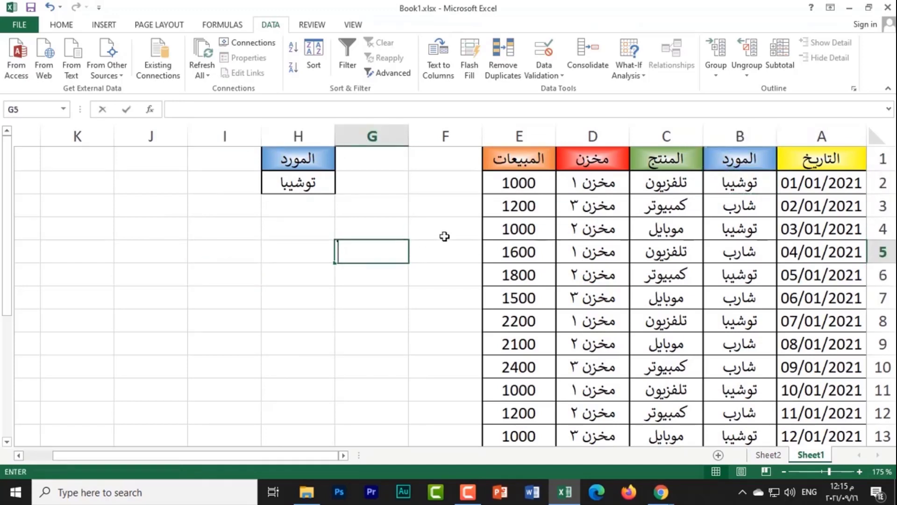
left_click(743, 183)
left_click(742, 206)
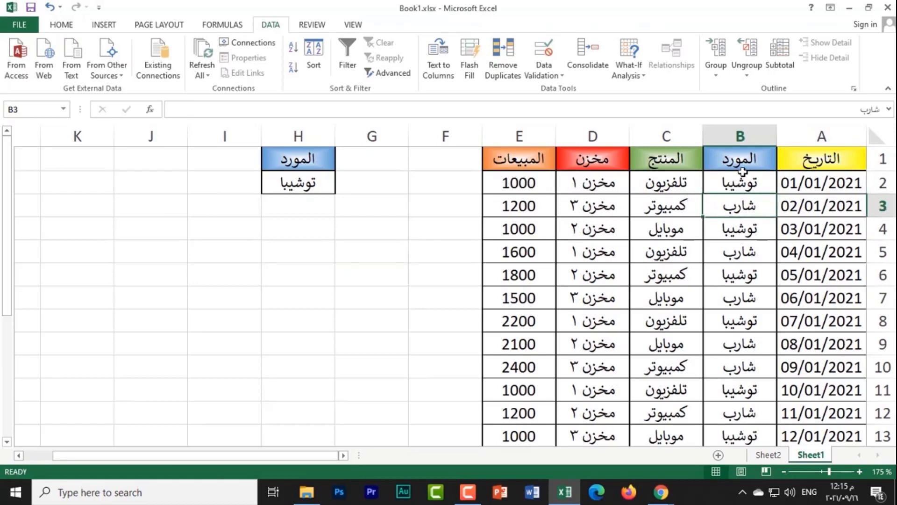
left_click(733, 161)
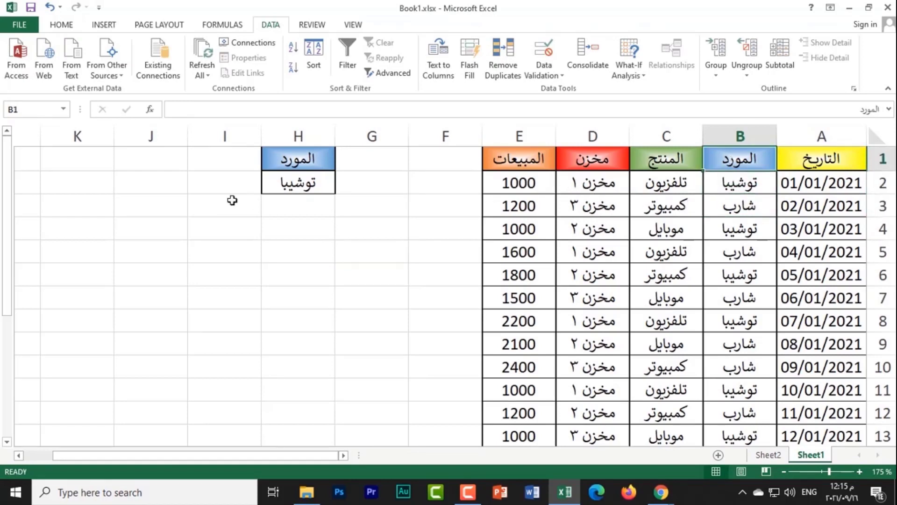
left_click(320, 160)
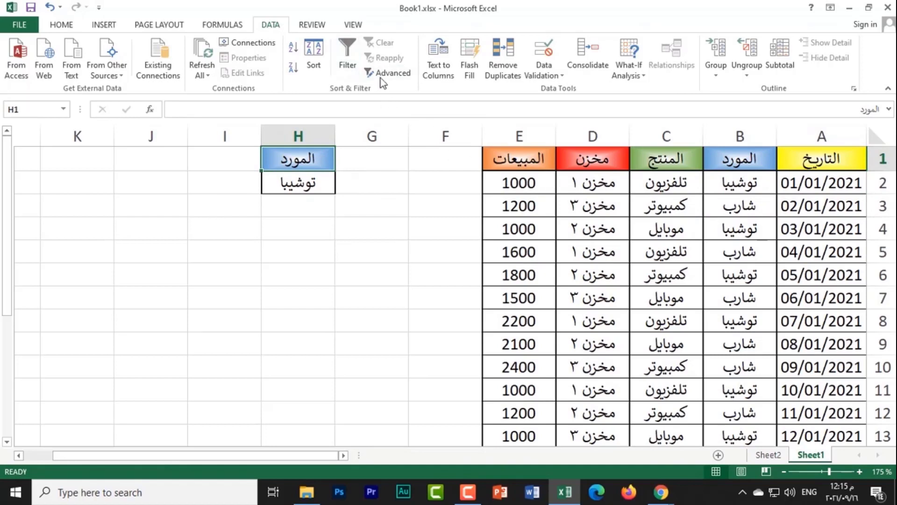
Run Advanced Filter in place with list range A1:E19 and criteria range H1:H2.
left_click(585, 184)
left_click(398, 79)
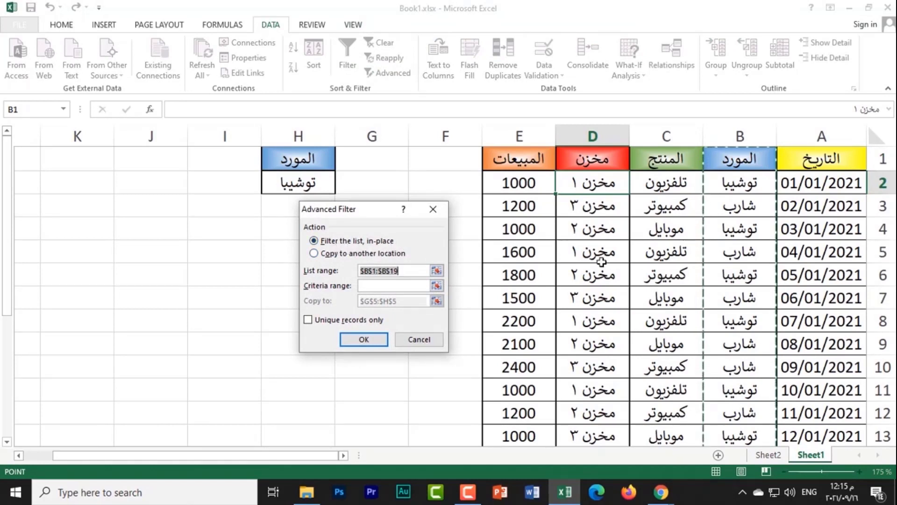
key("Delete")
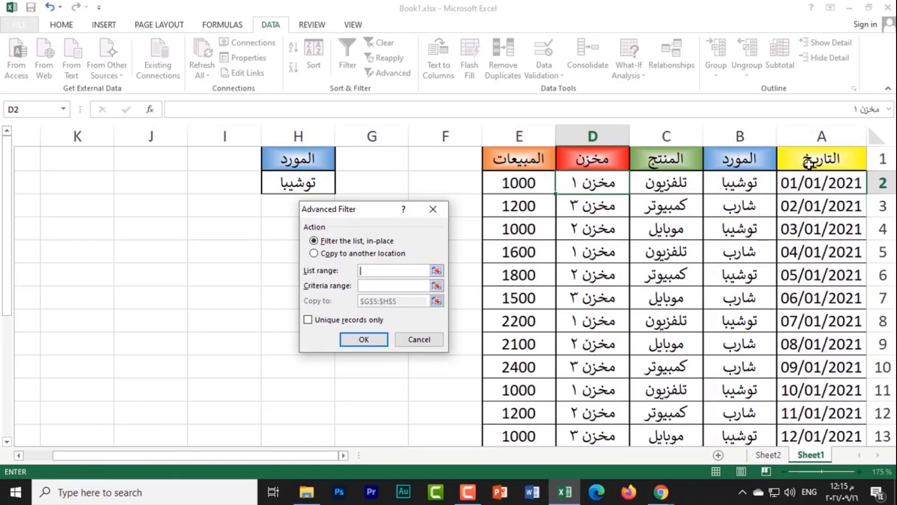
left_click(809, 164)
key("ctrl+shift+Right")
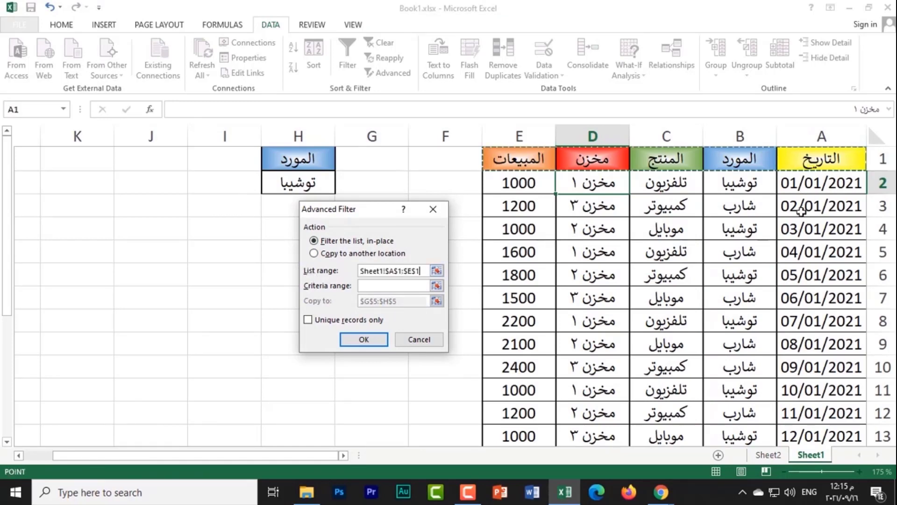
key("ctrl+shift+Down")
scroll(796, 207, "up", 3)
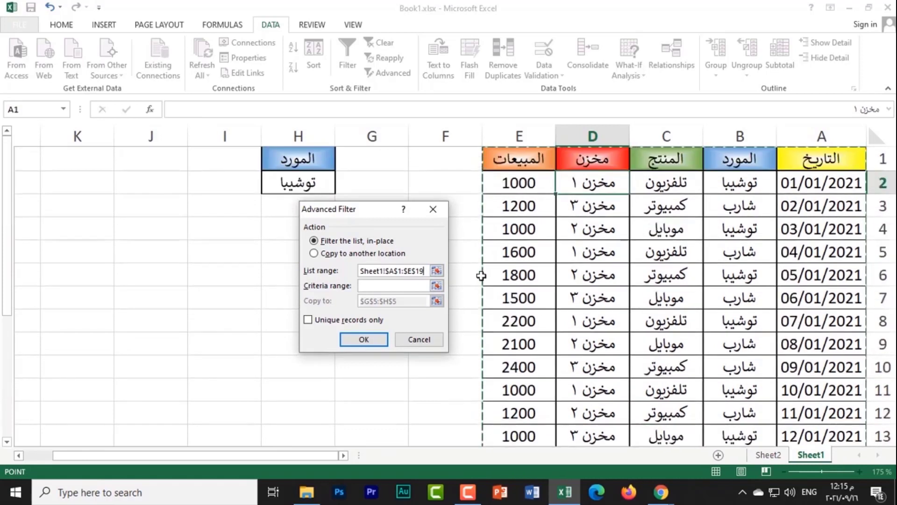
left_click(389, 285)
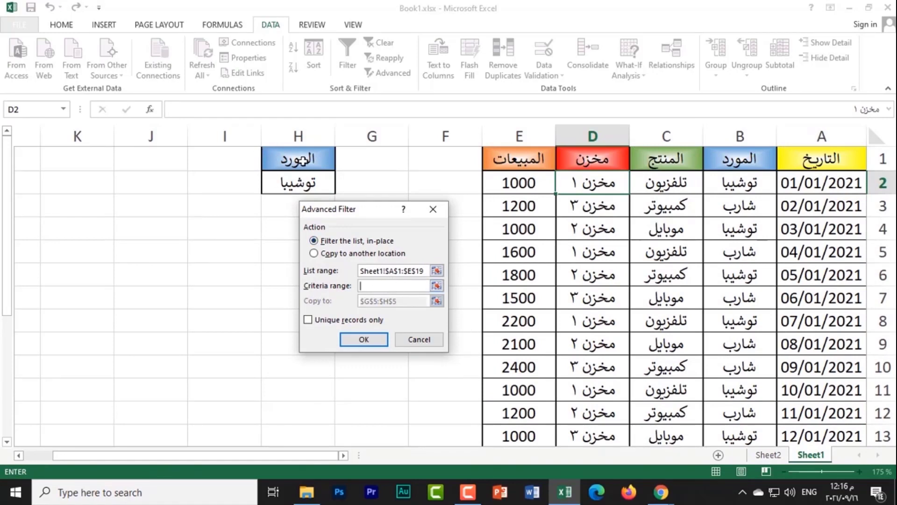
left_click_drag(302, 159, 299, 183)
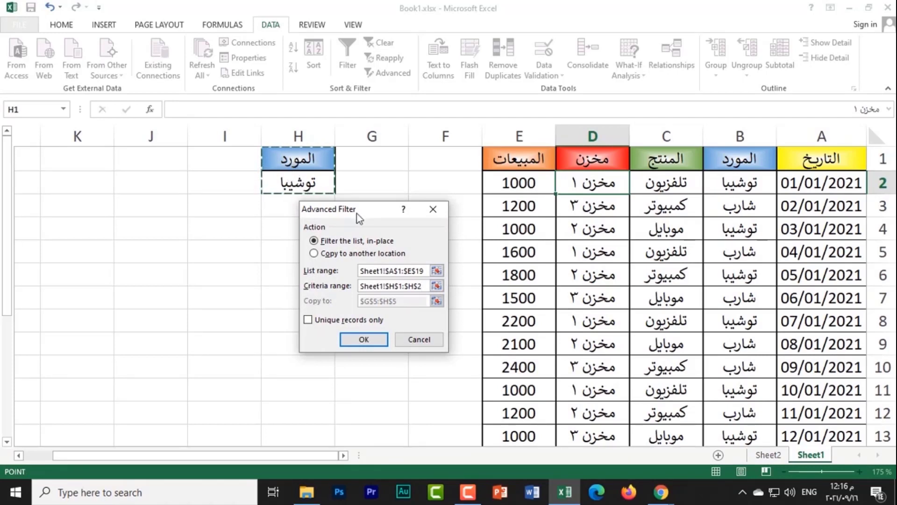
left_click_drag(362, 214, 251, 255)
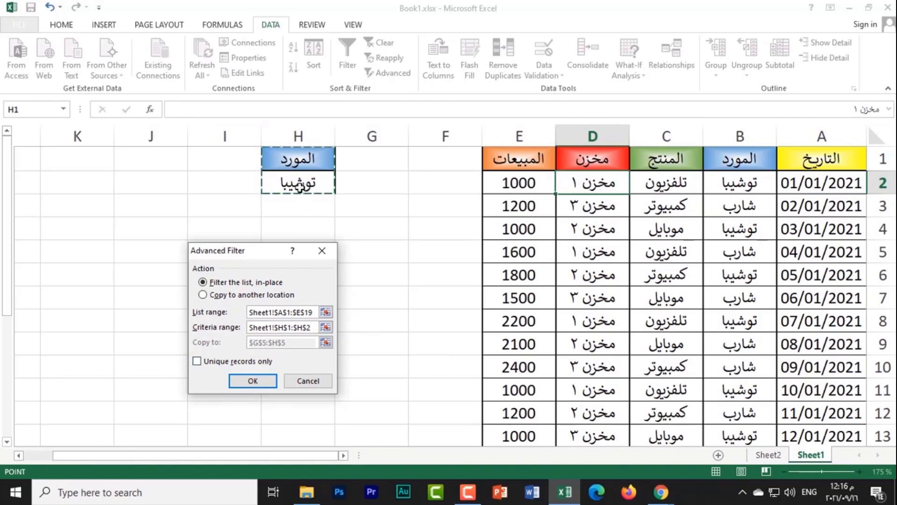
left_click(268, 380)
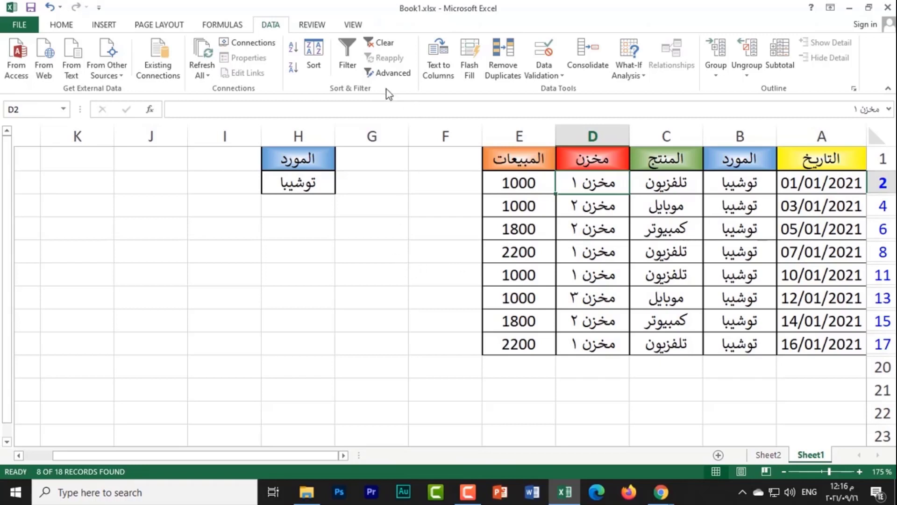
Clear the current filter so all 18 records show.
left_click(387, 73)
left_click(323, 251)
left_click(380, 42)
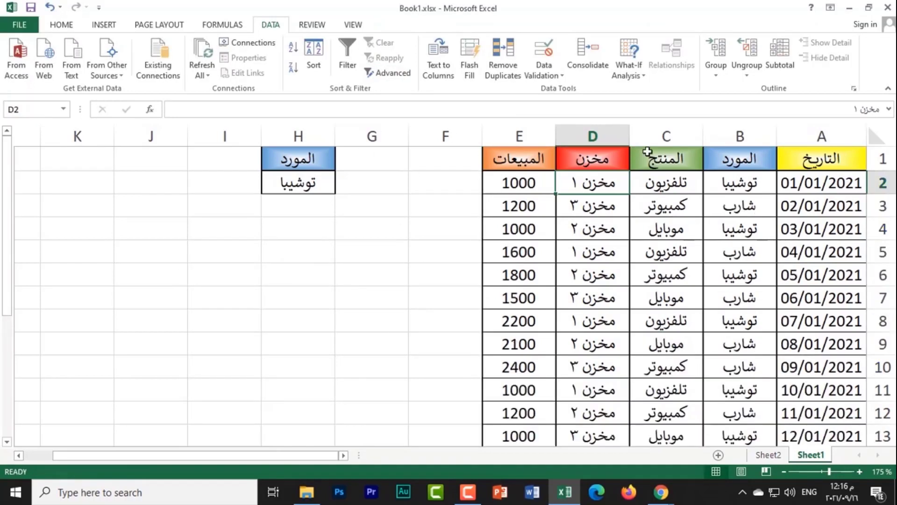
Copy the product header and تلفزيون value from C1:C2 into I1:I2.
left_click_drag(663, 158, 663, 185)
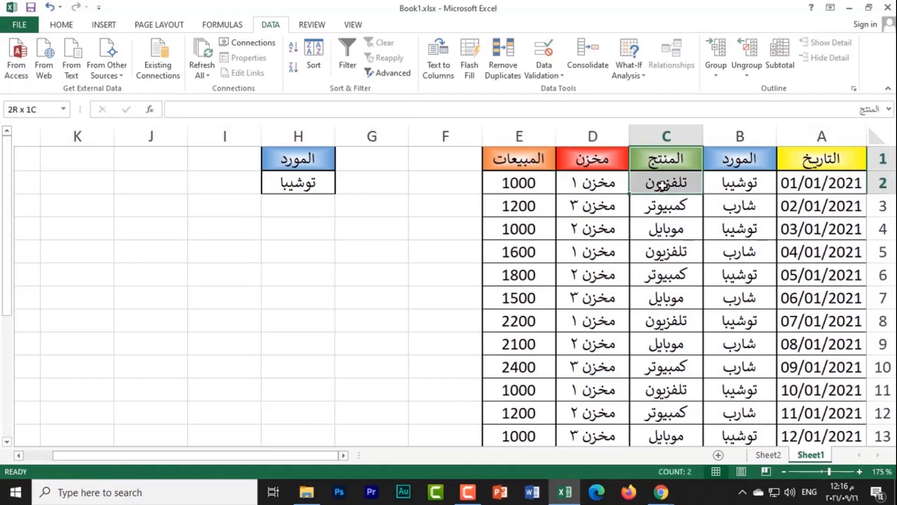
key("ctrl+c")
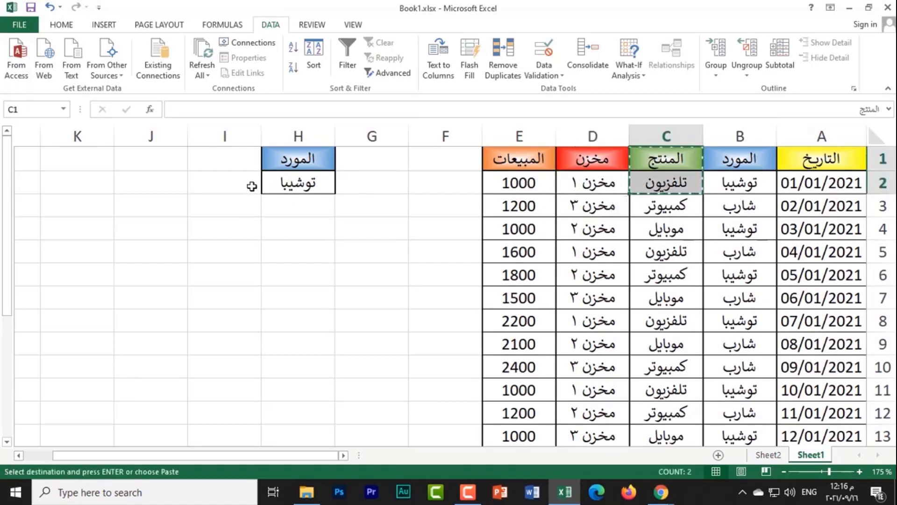
left_click(239, 166)
key("ctrl+v")
left_click(299, 229)
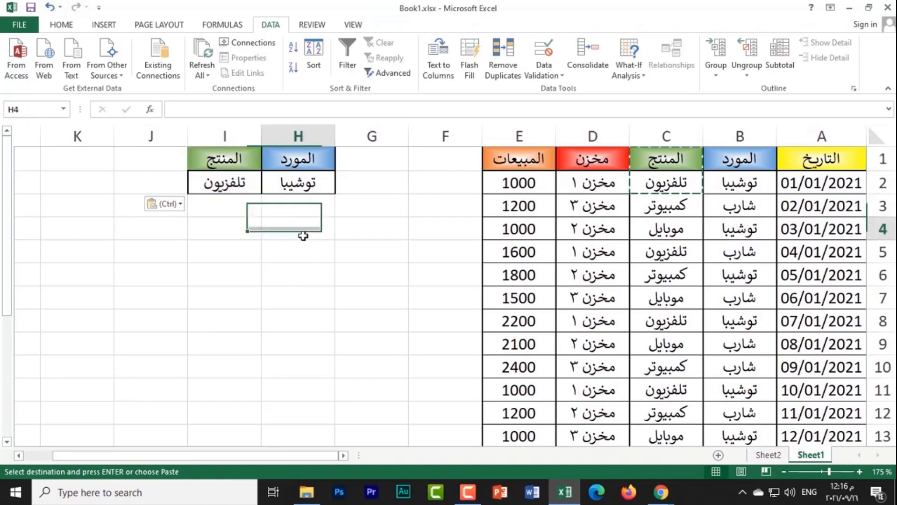
Rerun Advanced Filter with list range A1:E19 and criteria range H1:I2.
left_click(389, 73)
left_click(281, 310)
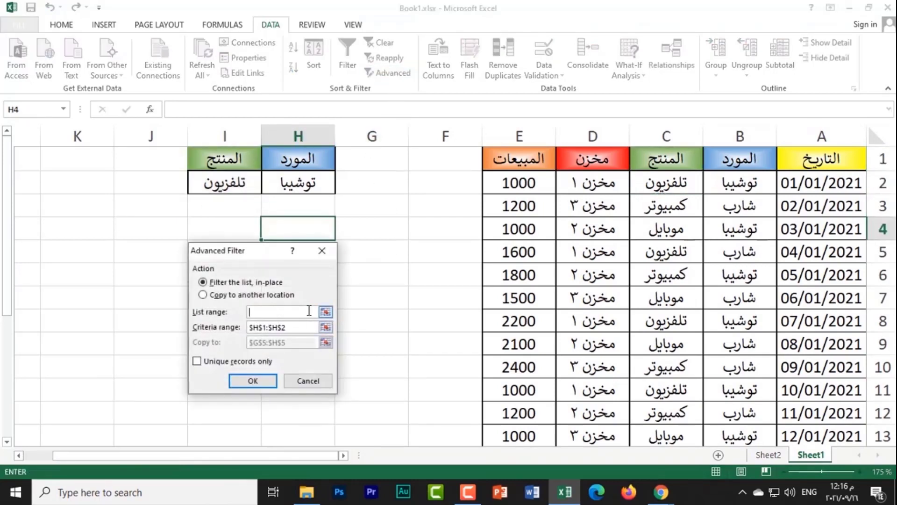
left_click(816, 161)
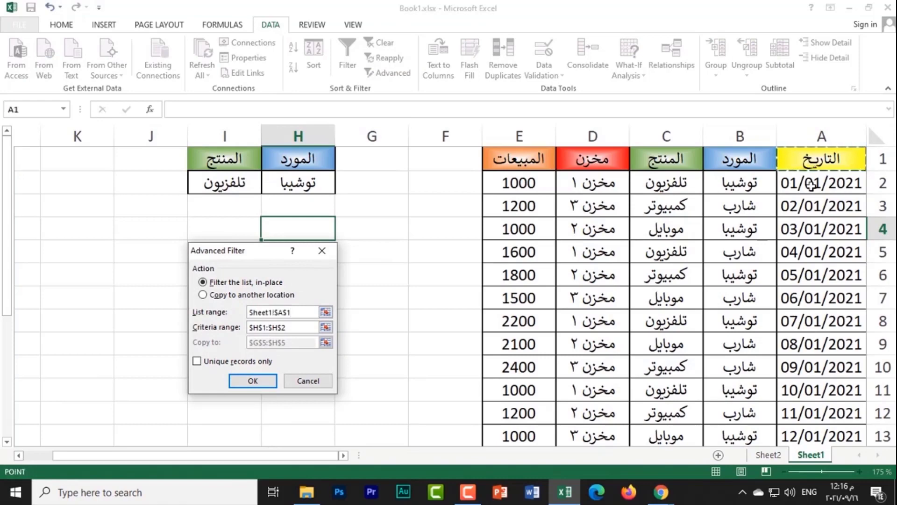
left_click_drag(810, 185, 511, 382)
scroll(336, 232, "up", 3)
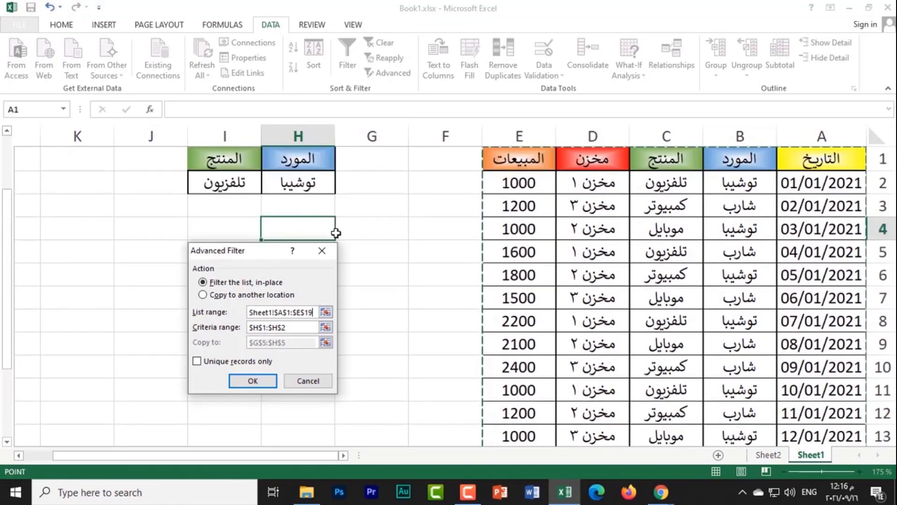
left_click(295, 329)
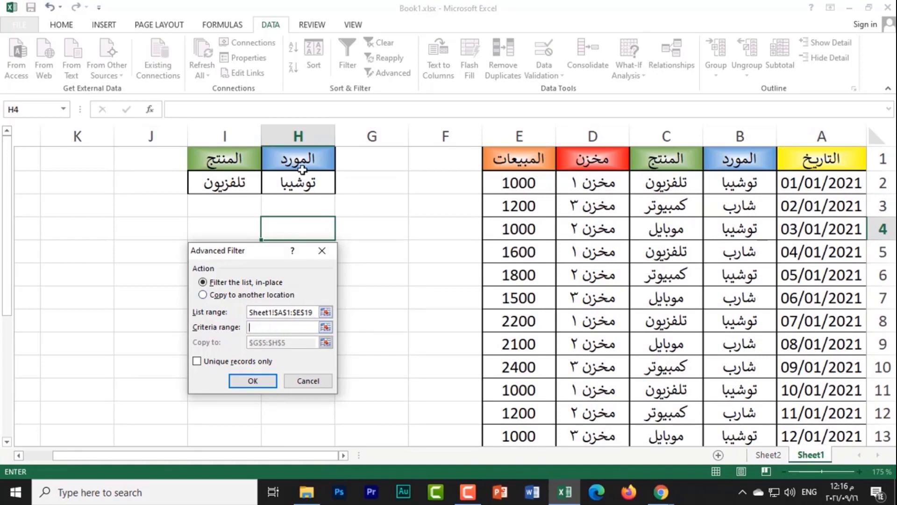
mouse_move(302, 168)
left_mouse_down()
mouse_move(213, 163)
mouse_move(232, 187)
left_mouse_up()
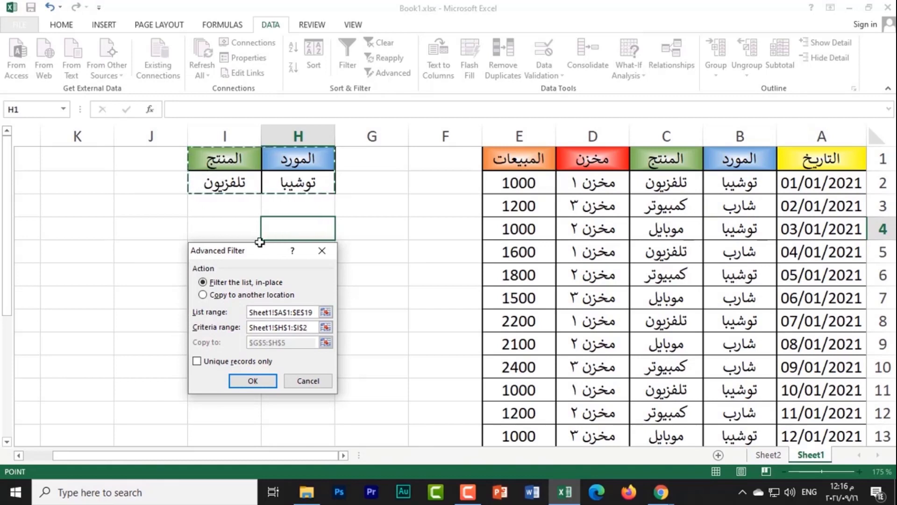
left_click(254, 382)
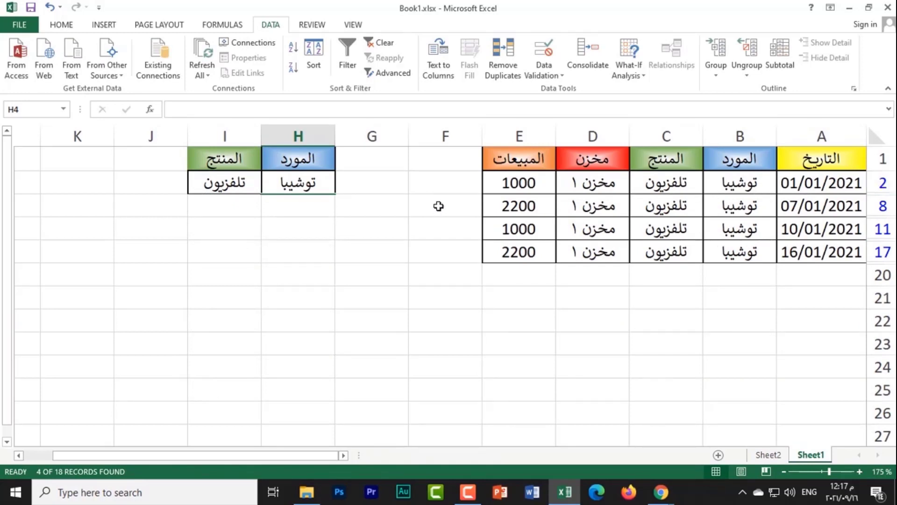
Clear the Advanced Filter so the full sales table shows again.
left_click_drag(297, 162, 225, 184)
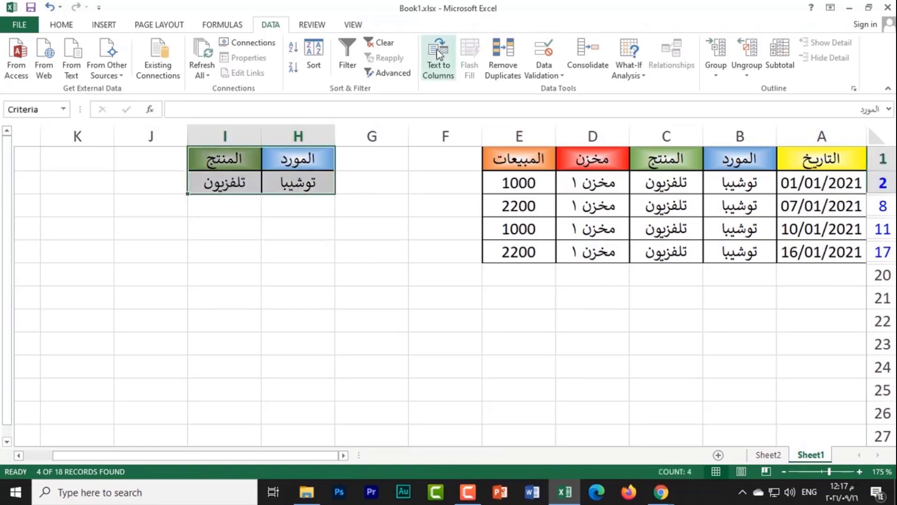
left_click(373, 43)
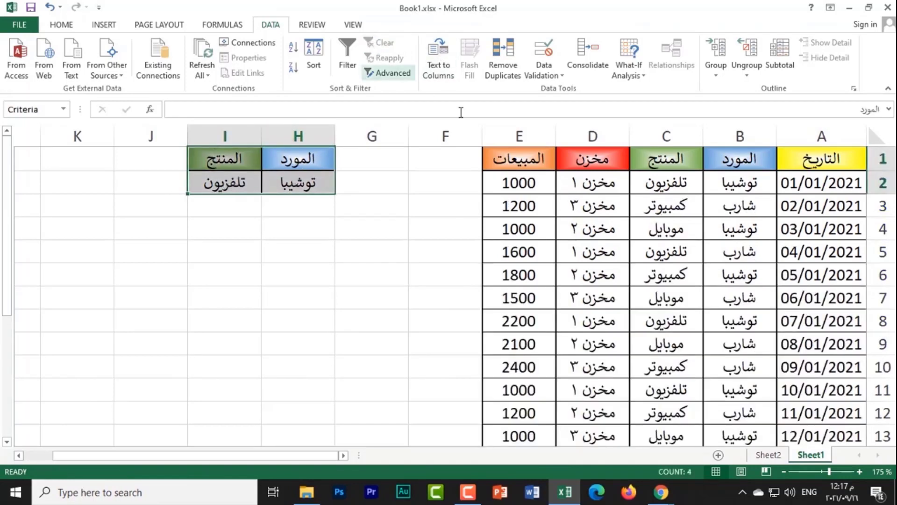
left_click(287, 251)
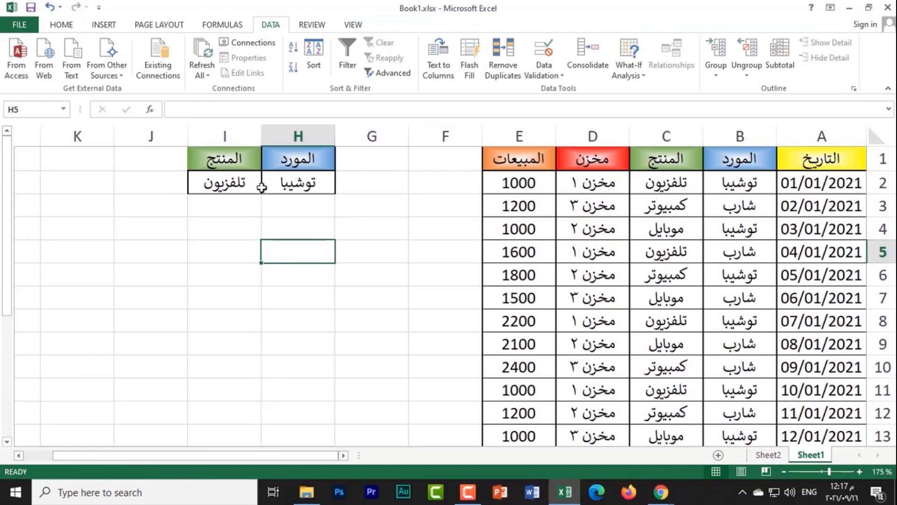
Copy the date header into I1, enter >07/01/2021 in I2, and autofit column I.
left_click(813, 161)
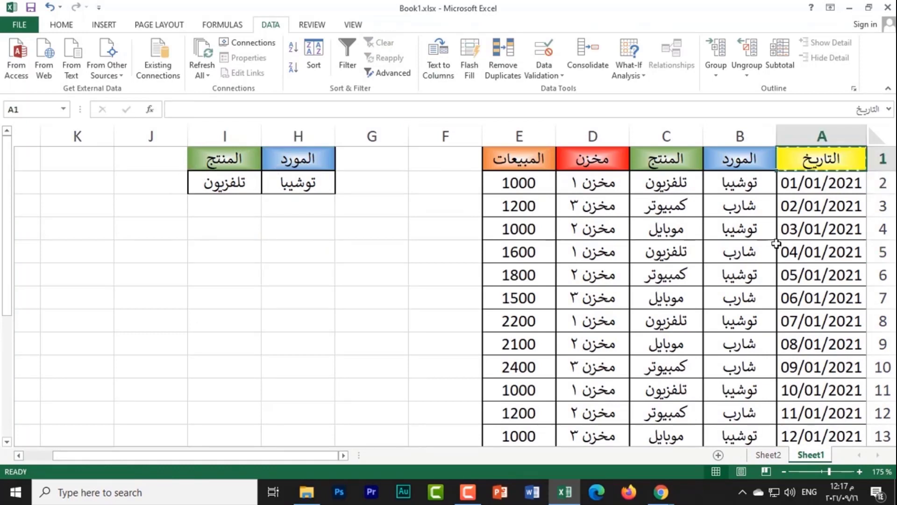
key("ctrl+c")
left_click(228, 161)
key("ctrl+v")
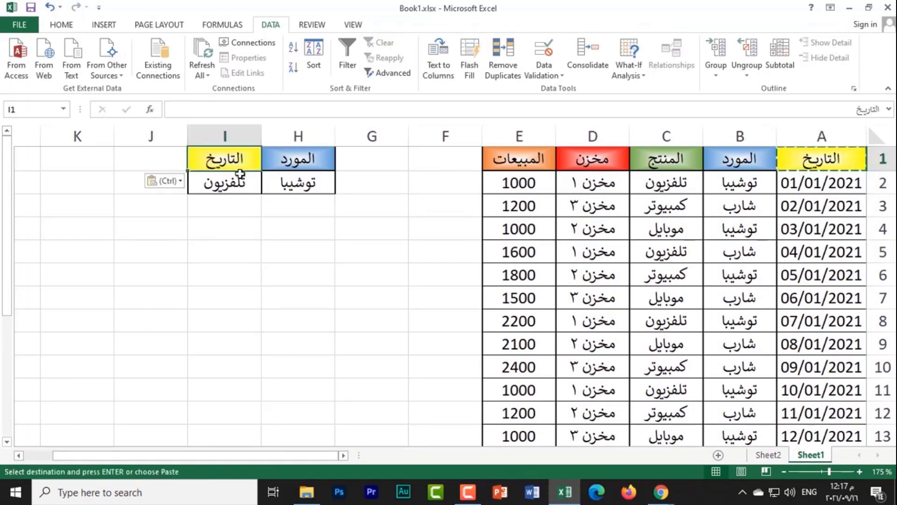
left_click(239, 182)
type(",")
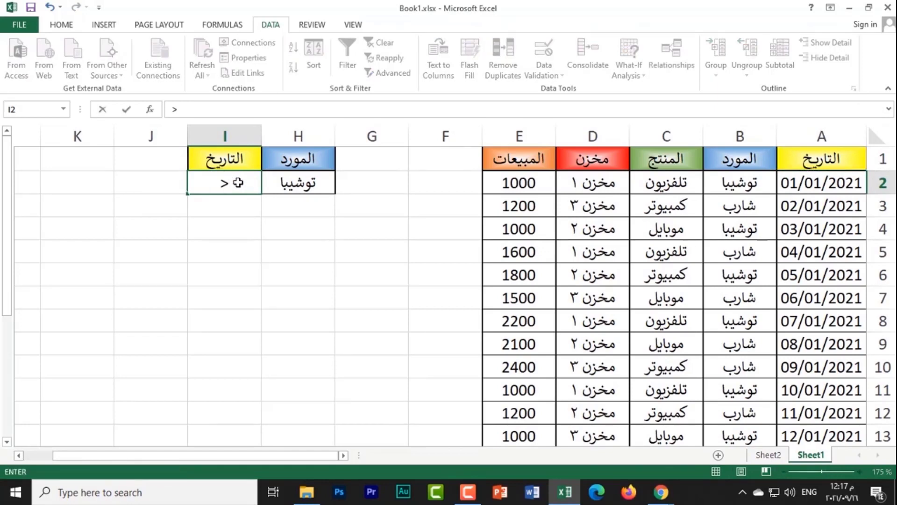
type("07/0")
type("1/2021")
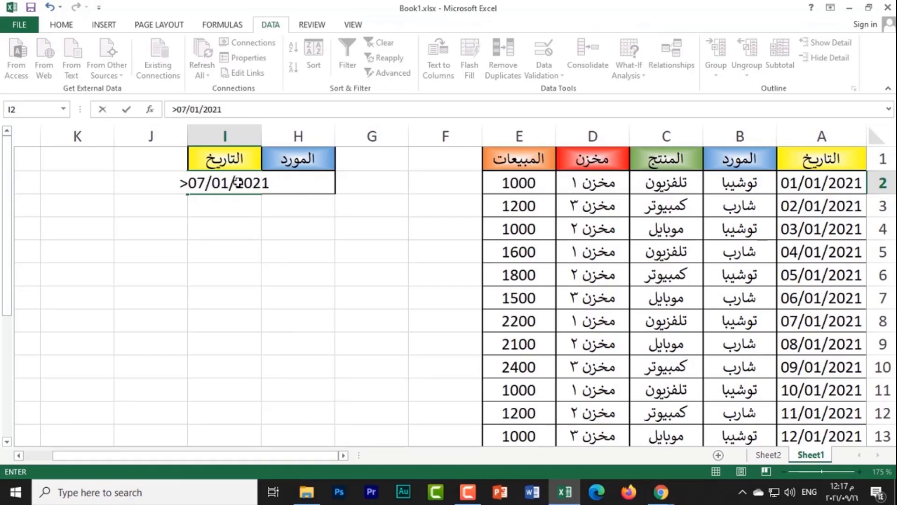
key("Return")
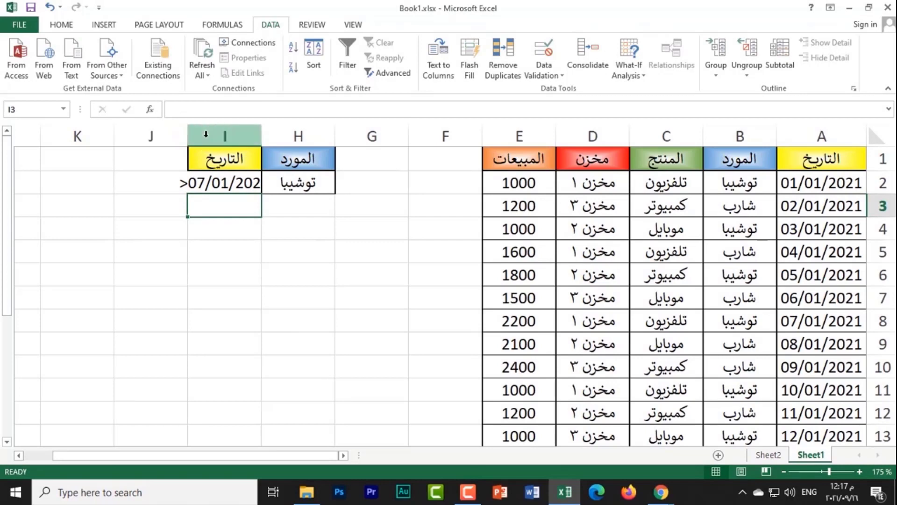
double_click(188, 133)
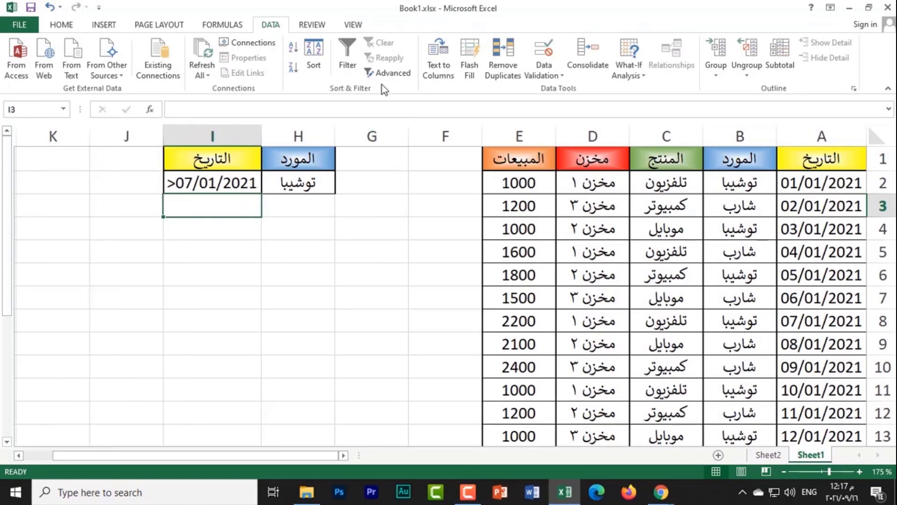
Run Advanced Filter on the sales table with criteria range H1:I2.
left_click(593, 252)
left_click(388, 72)
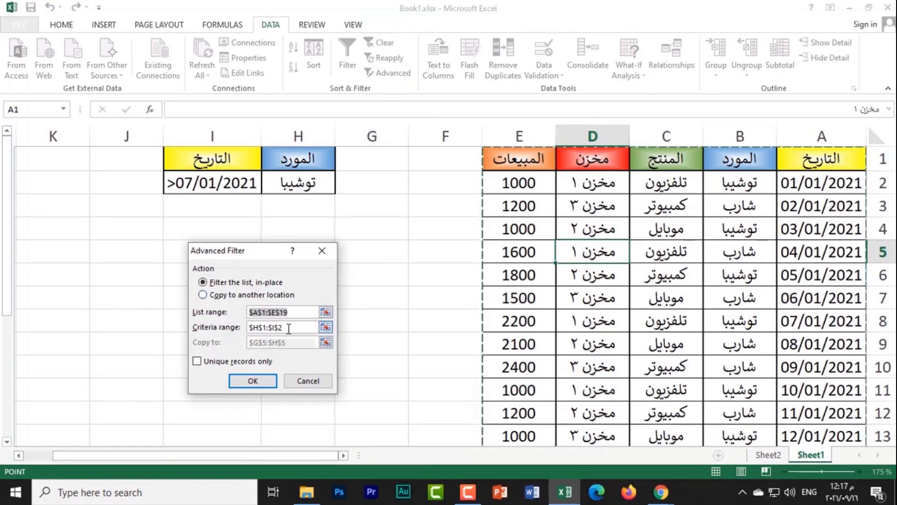
left_click(289, 327)
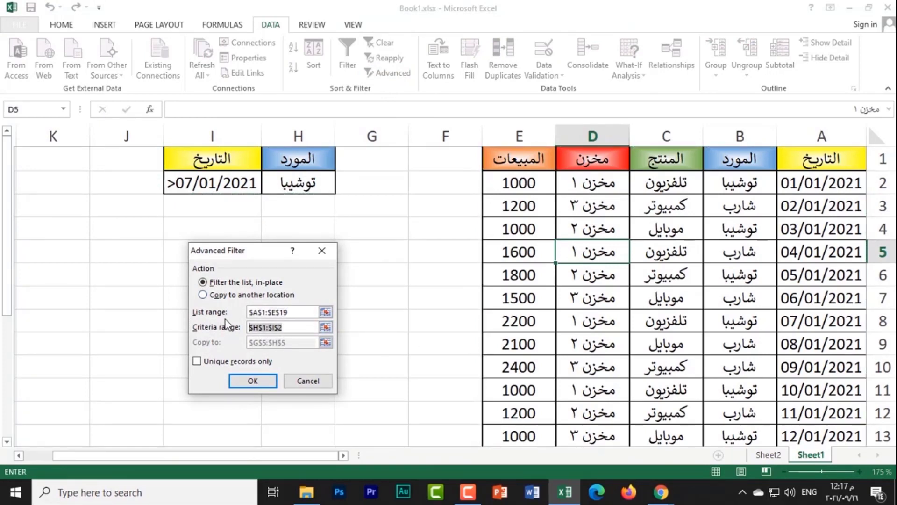
left_click_drag(314, 157, 192, 187)
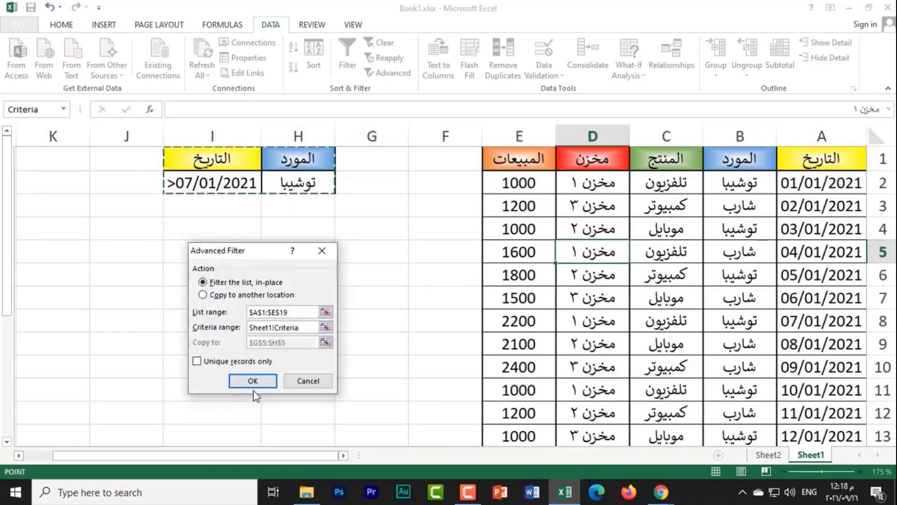
left_click(255, 385)
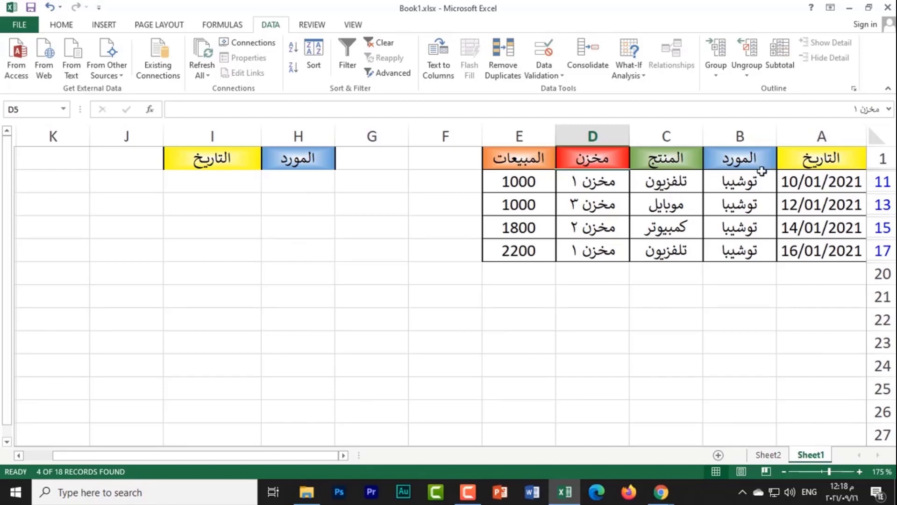
Select the supplier and date values of the four results, then clear the filter.
left_click_drag(735, 183, 739, 248)
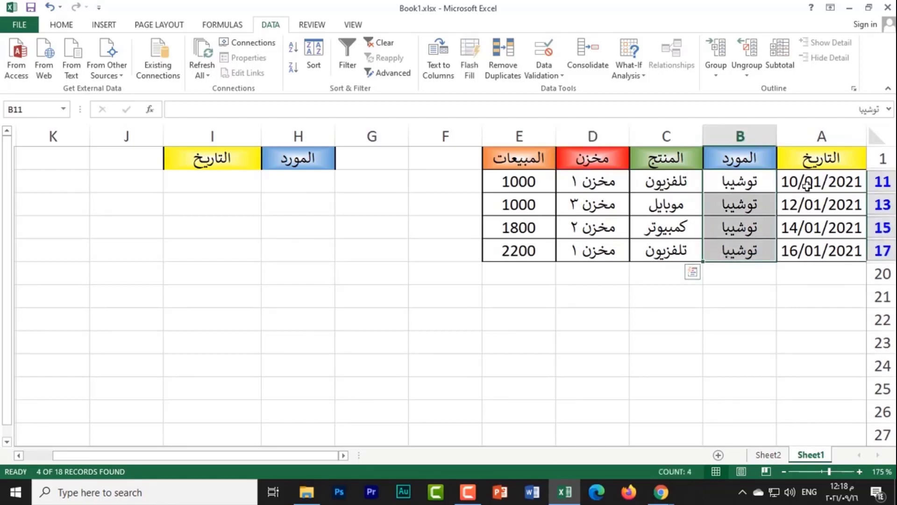
left_click_drag(807, 184, 807, 250)
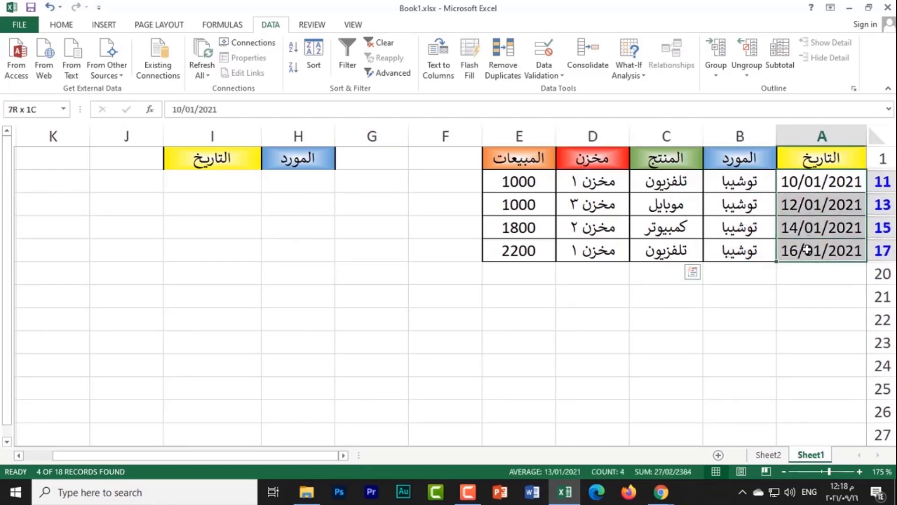
left_click(382, 47)
Set Advanced Filter to copy to another location with list range A1 through row 19.
left_click(280, 256)
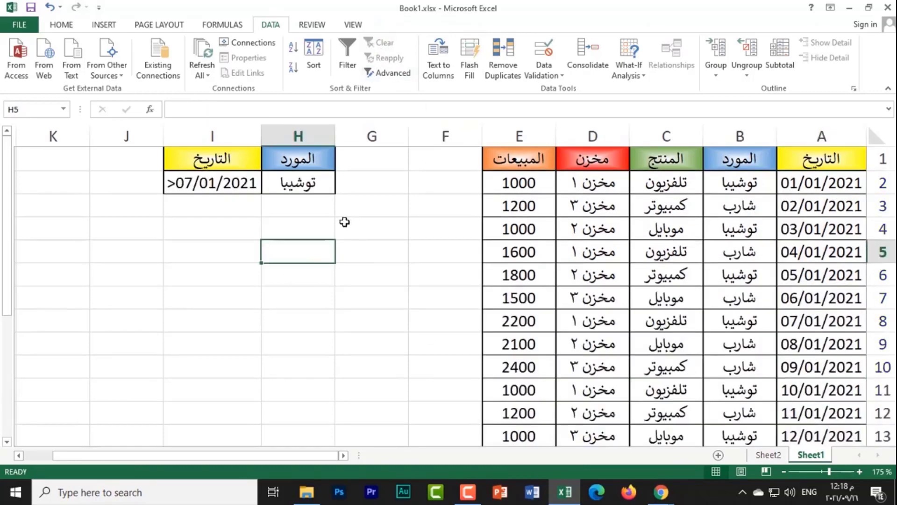
left_click(389, 74)
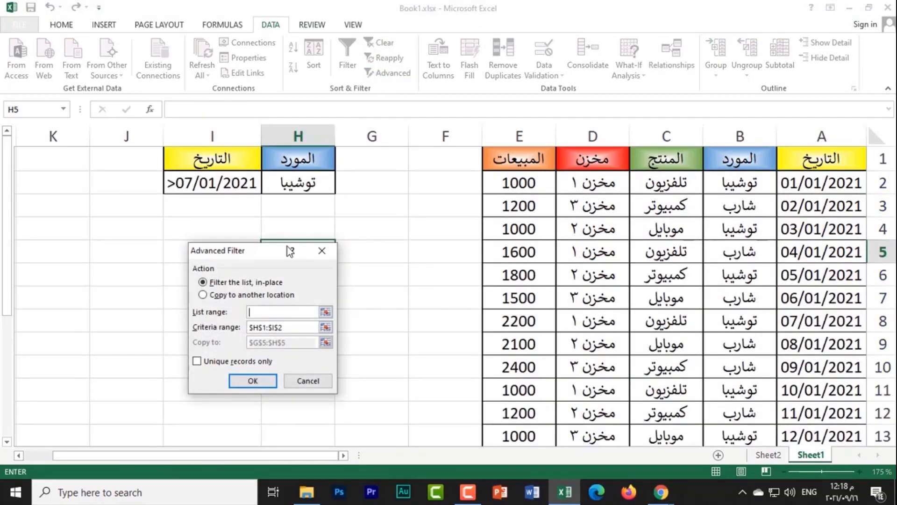
left_click_drag(263, 259, 353, 190)
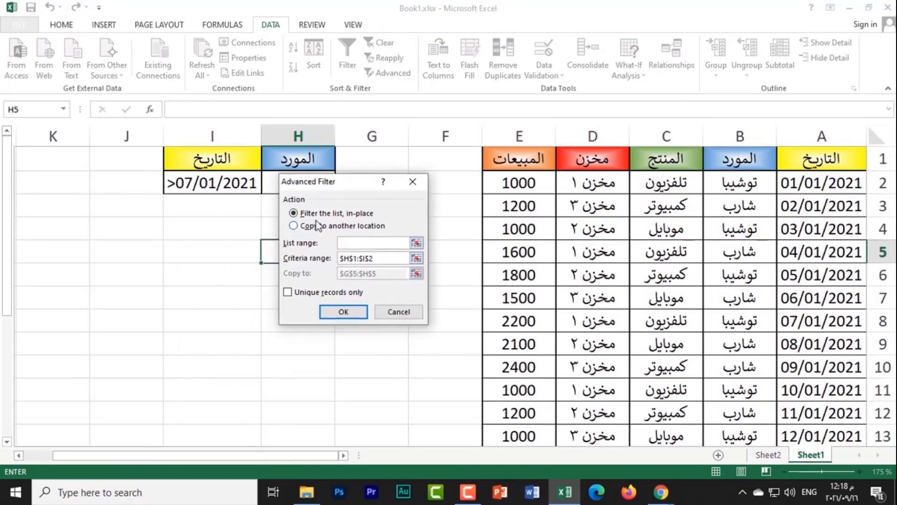
left_click(293, 226)
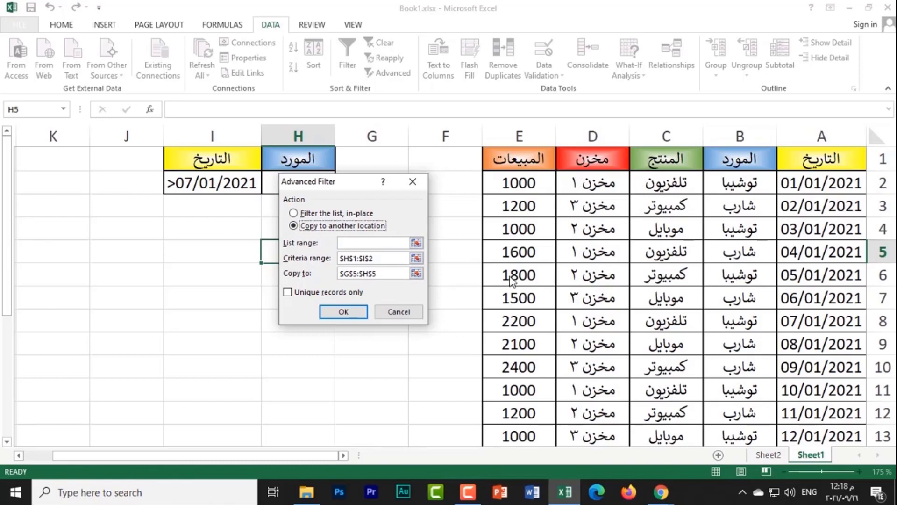
left_click(381, 275)
key("BackSpace")
key("BackSpace")
key("BackSpace")
key("BackSpace")
key("BackSpace")
key("BackSpace")
key("BackSpace")
key("BackSpace")
key("BackSpace")
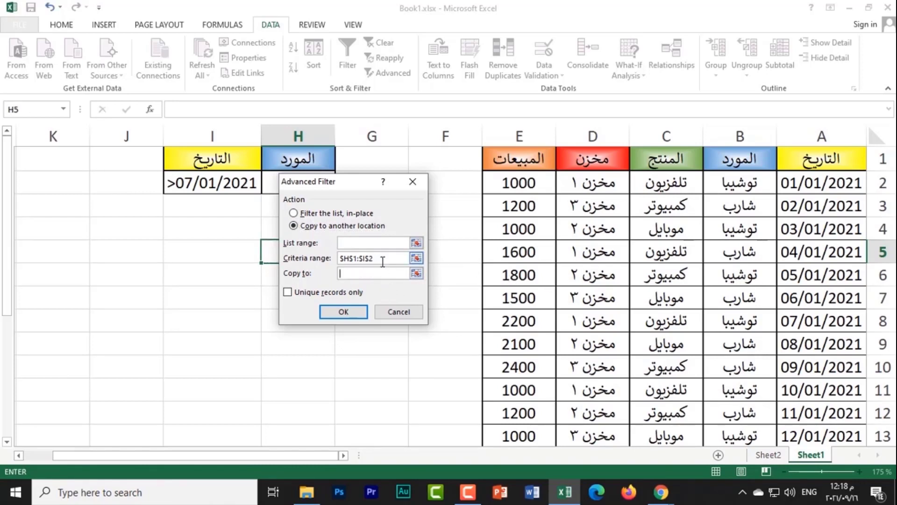
key("BackSpace")
key("BackSpace")
key("BackSpace")
left_click(818, 162)
key("ctrl+shift+Right")
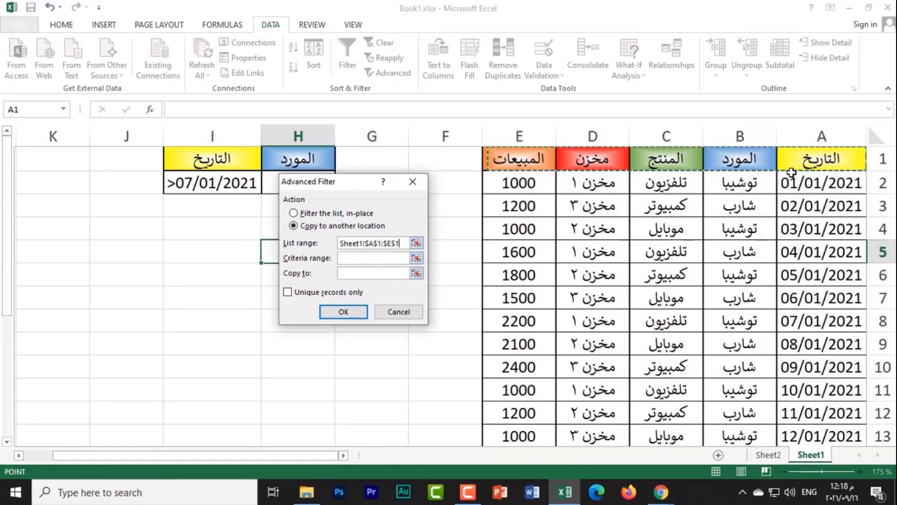
key("ctrl+shift+Down")
scroll(678, 187, "up", 3)
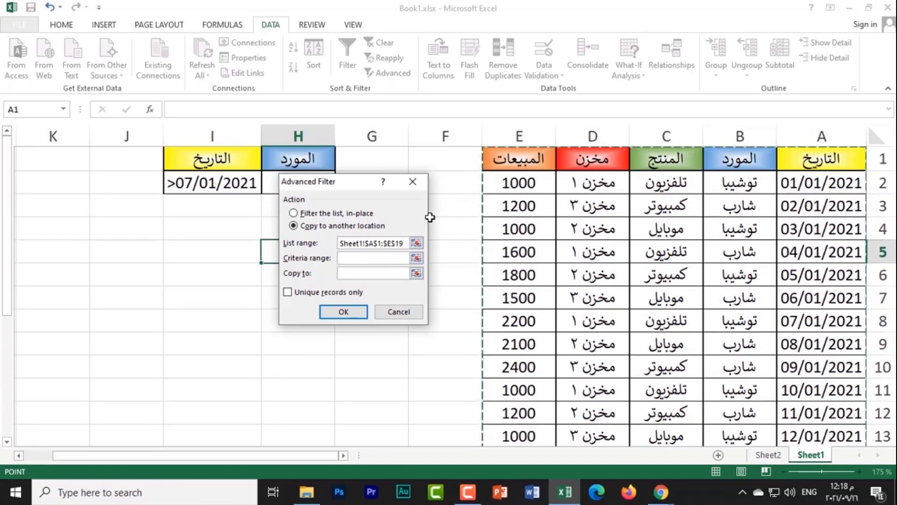
Set criteria H1:I2 and destination G4, run the filter, and autofit column G.
left_click(354, 258)
left_click_drag(354, 184, 314, 231)
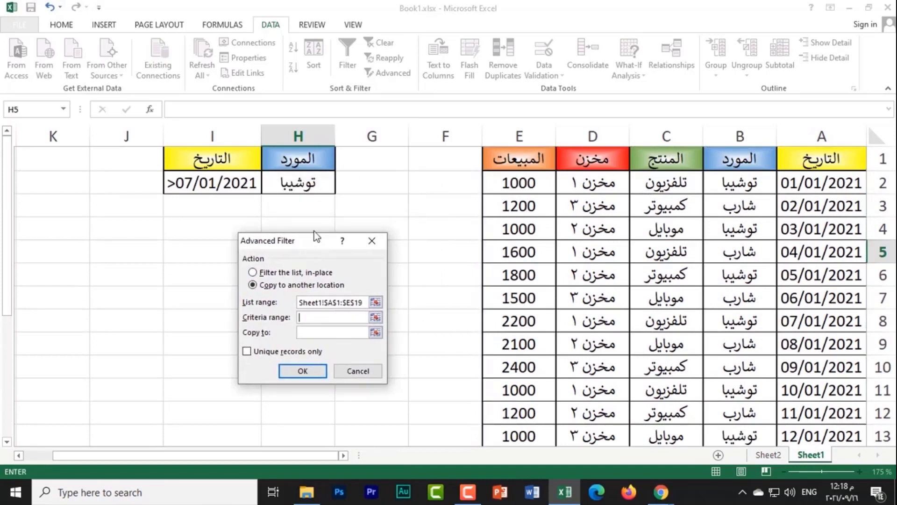
left_click_drag(310, 162, 233, 182)
left_click(196, 309)
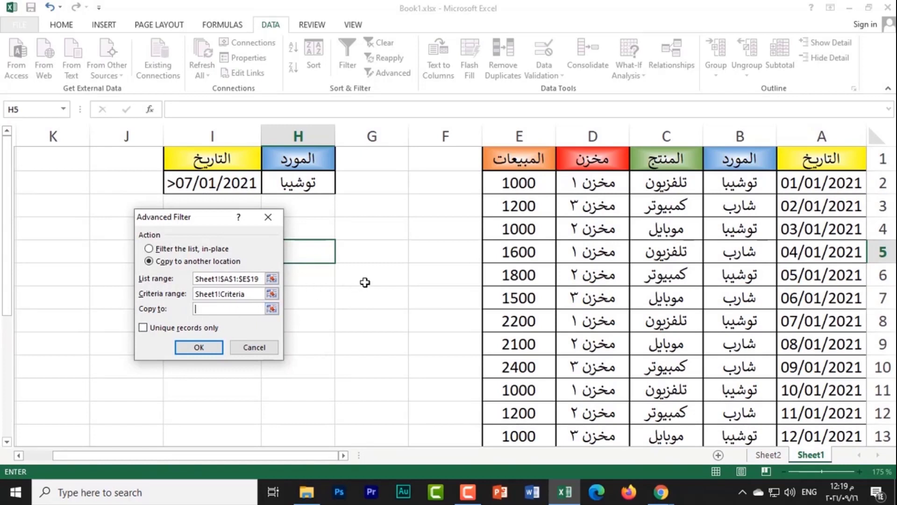
left_click(391, 227)
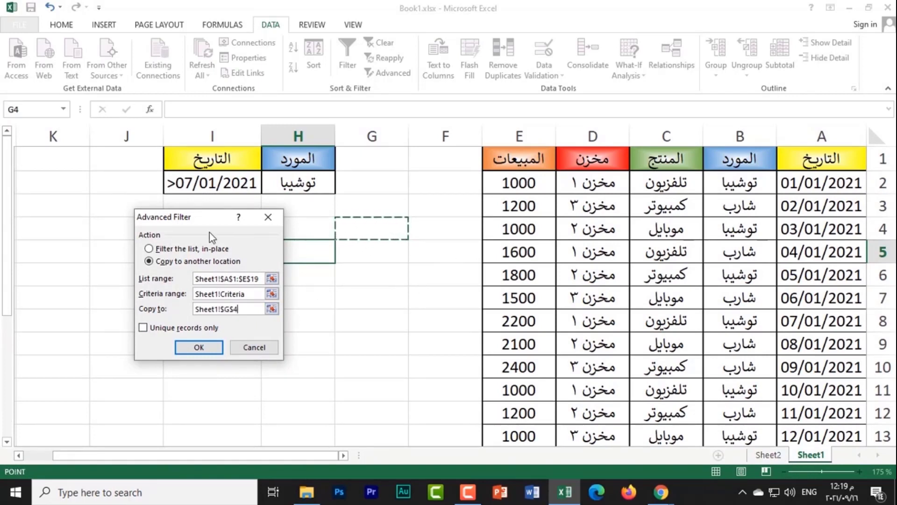
left_click_drag(205, 222, 277, 283)
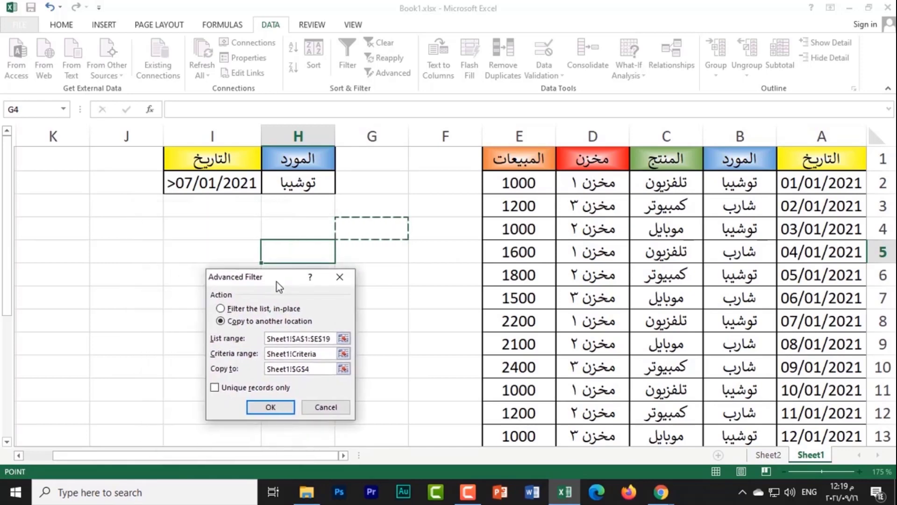
left_click(276, 406)
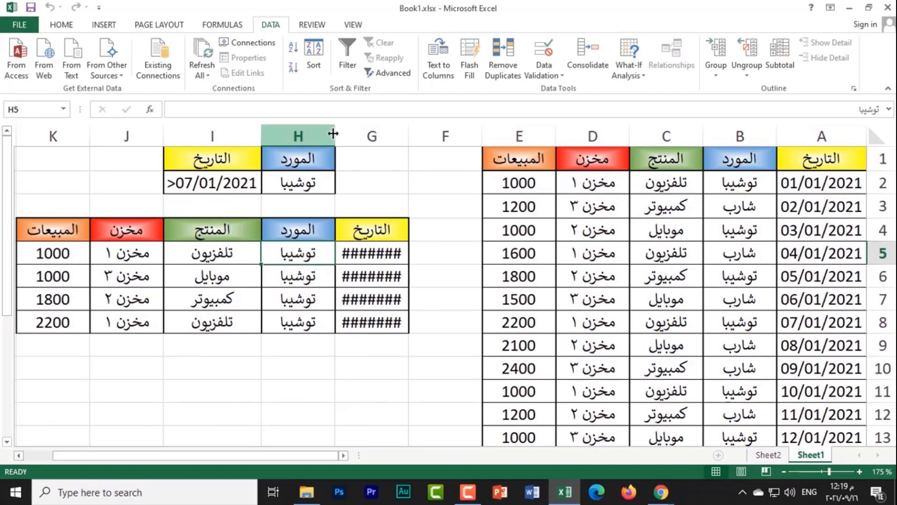
double_click(333, 134)
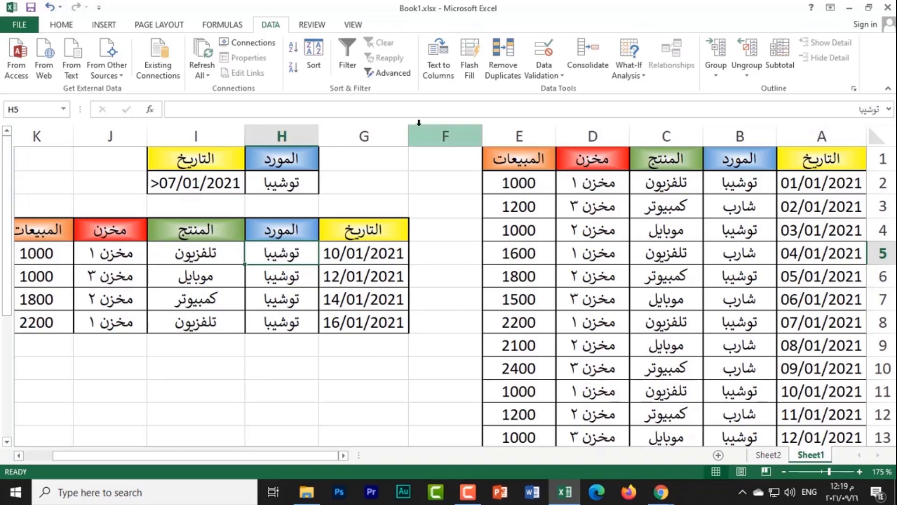
Copy the مخزن header from D1 to I1 and the value مخزن ١ from D2 to I2.
left_click(593, 164)
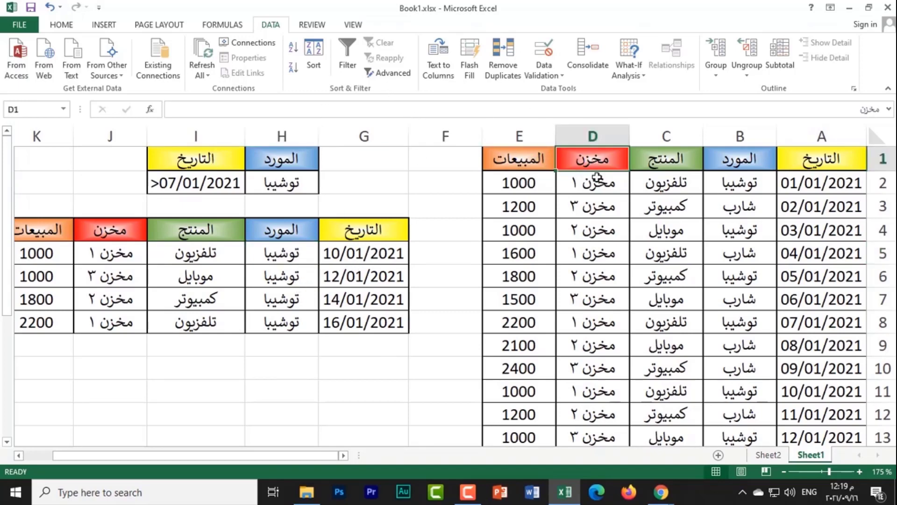
key("ctrl+c")
left_click(209, 168)
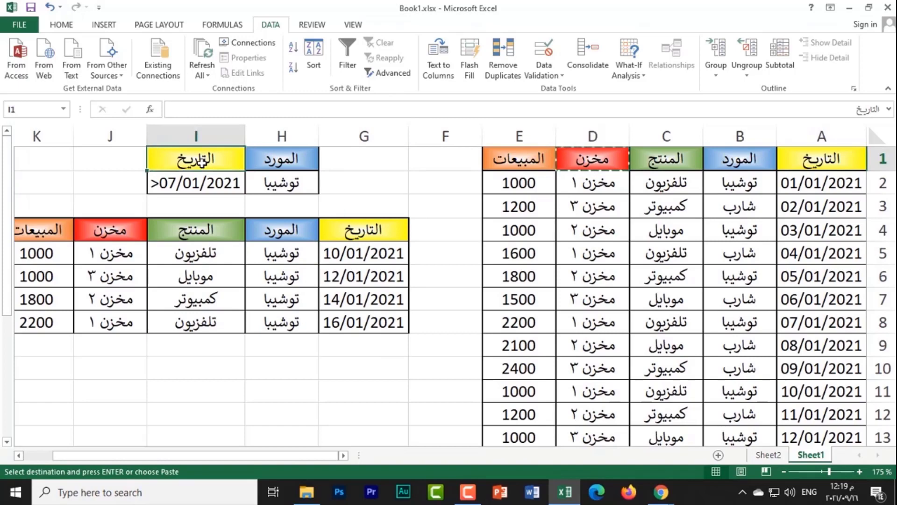
key("ctrl+v")
left_click(578, 180)
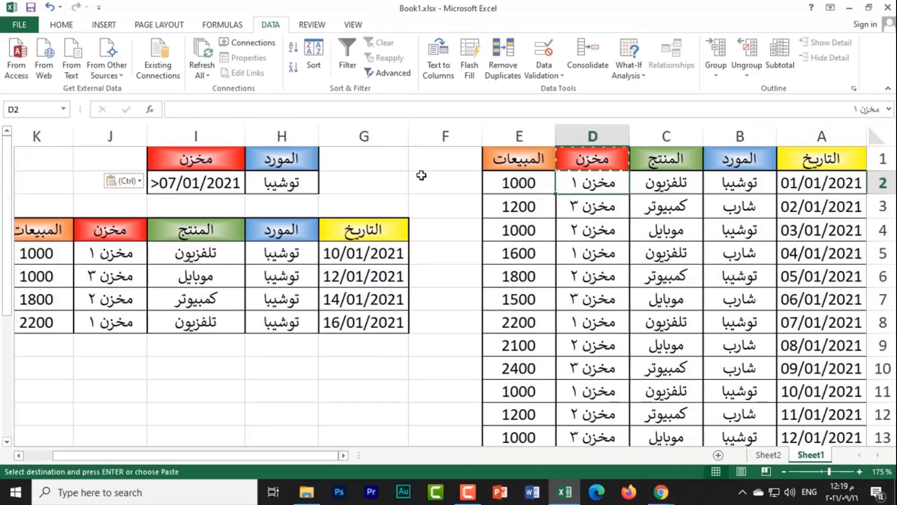
key("ctrl+c")
left_click(212, 184)
key("ctrl+v")
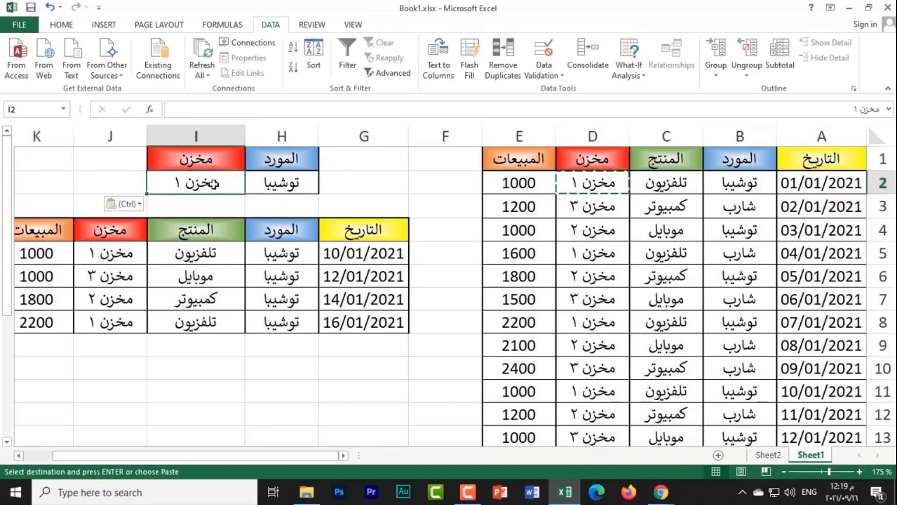
Cancel the pending copy and select G10 for the second results.
left_click(436, 169)
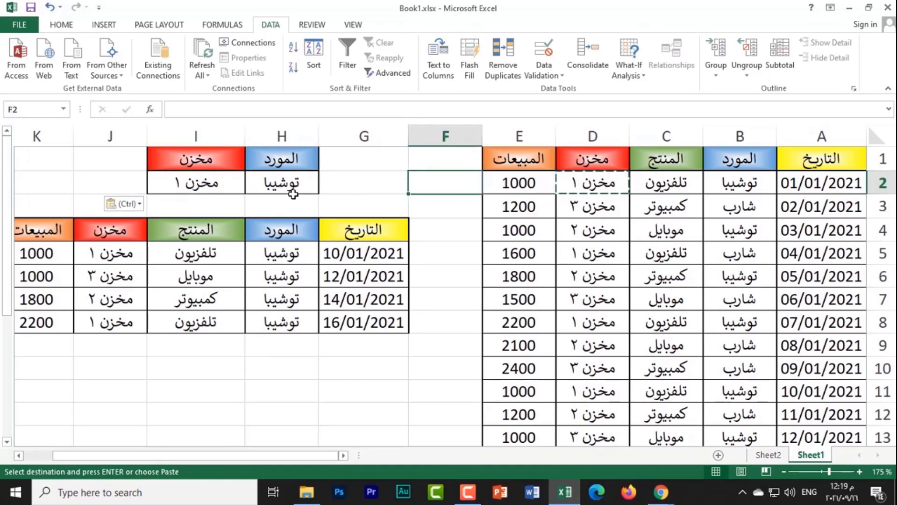
key("Escape")
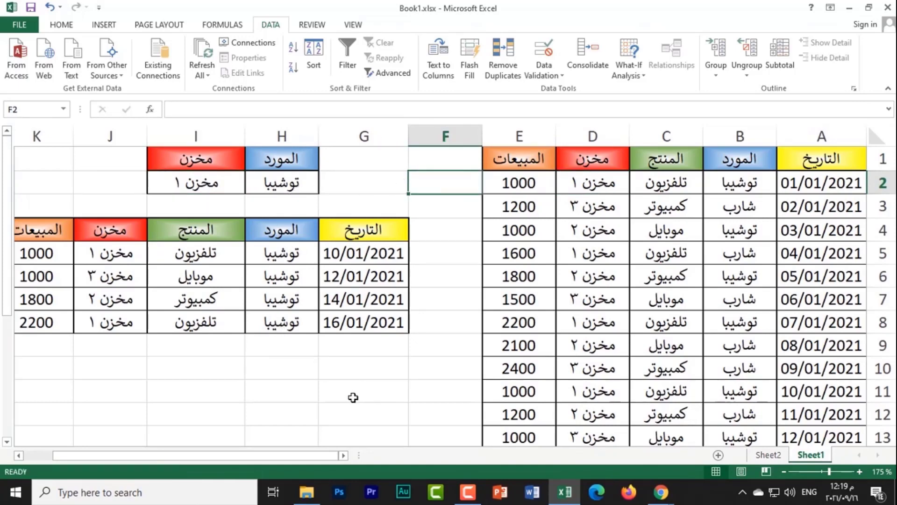
left_click(298, 390)
left_click(378, 358)
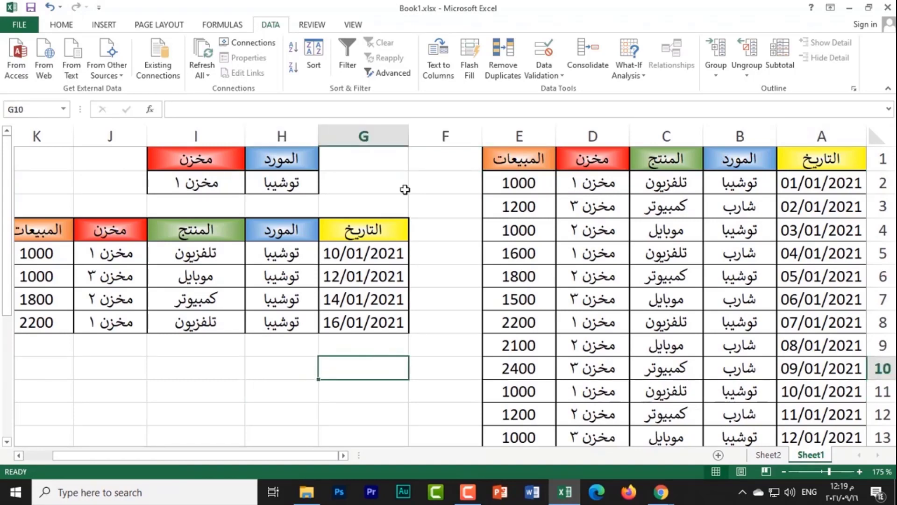
Run Advanced Filter with criteria H1:I2, copying the results to G10.
left_click(399, 73)
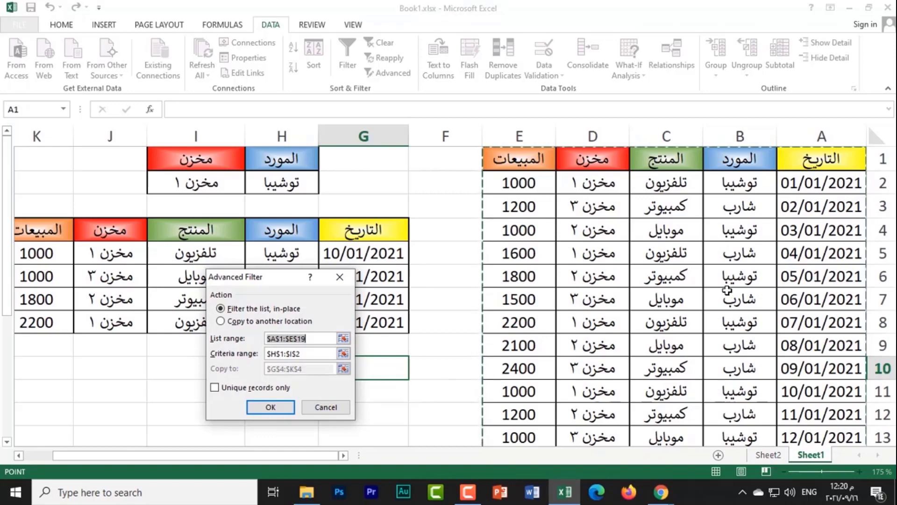
left_click(268, 353)
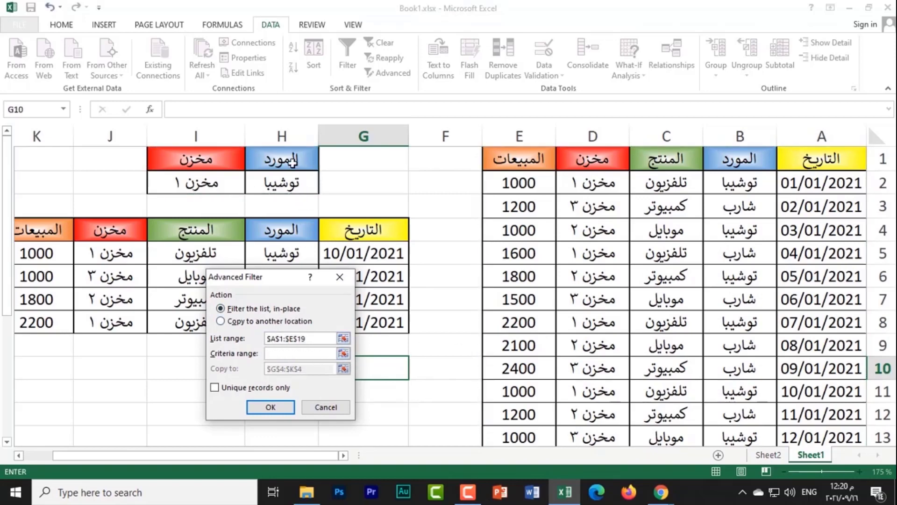
left_click_drag(293, 164, 226, 180)
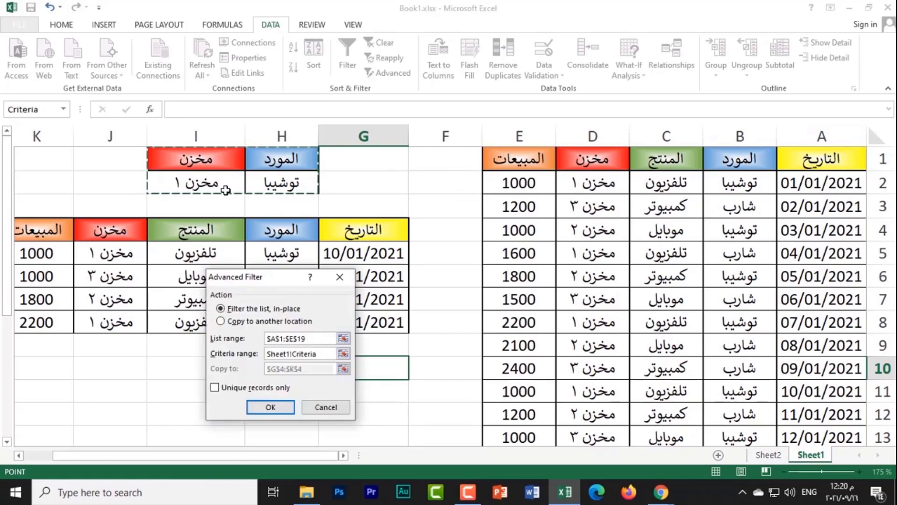
left_click(233, 321)
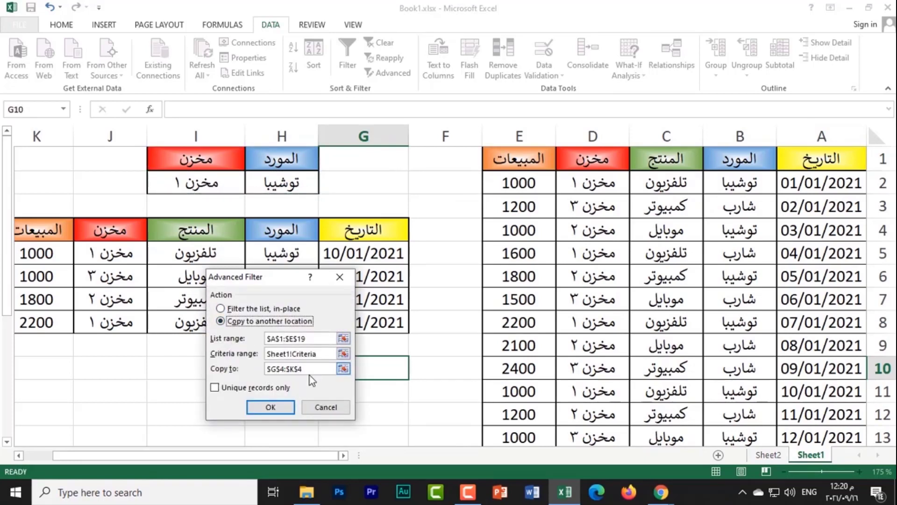
key("BackSpace")
key("BackSpace")
key("BackSpace")
key("BackSpace")
key("BackSpace")
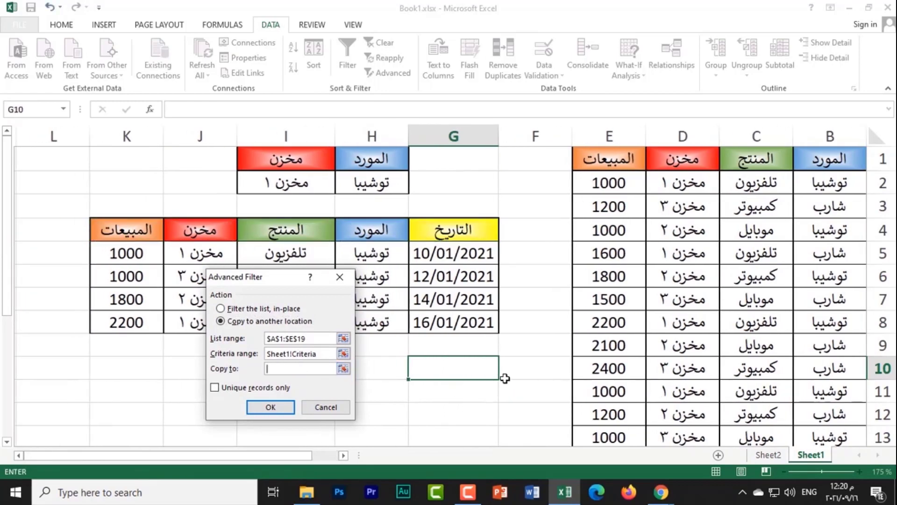
left_click(469, 371)
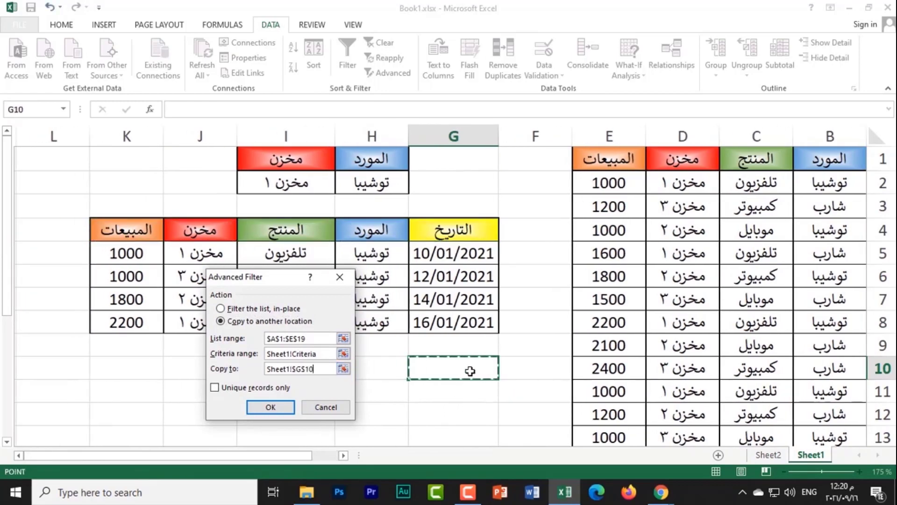
left_click(274, 405)
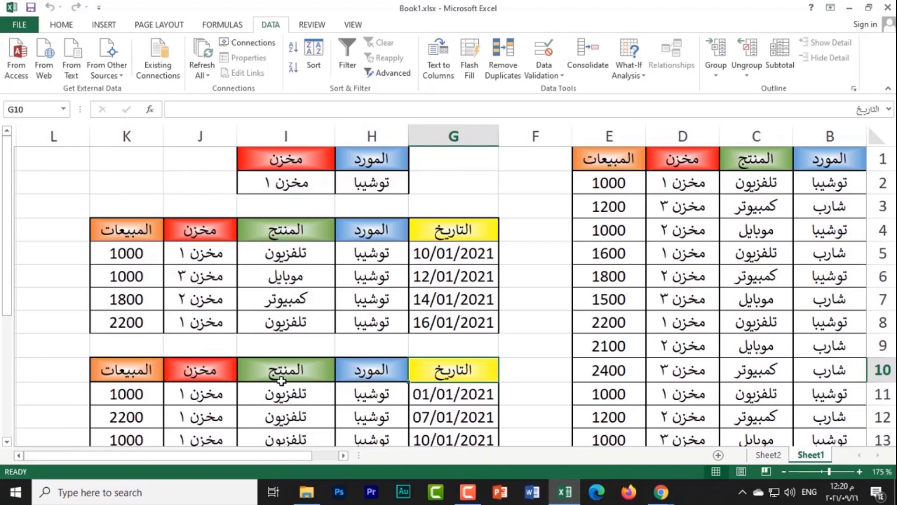
Check the second result table, then return to the top-left of the sheet.
scroll(282, 380, "down", 1)
left_click(247, 368)
left_click(355, 353)
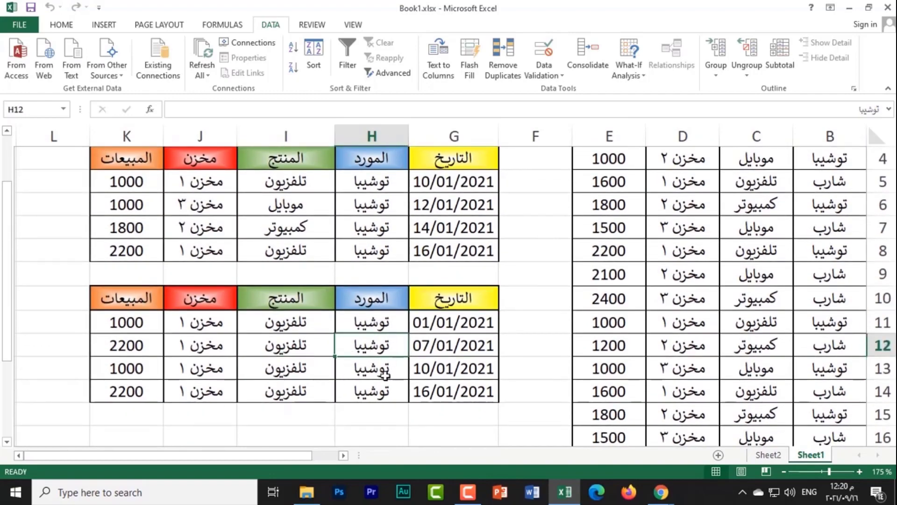
key("ctrl+Home")
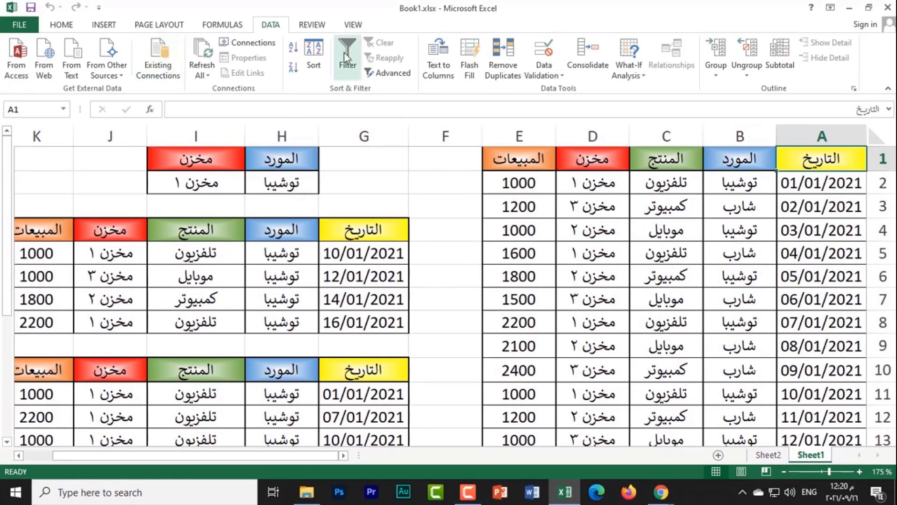
Reopen Advanced Filter from inside the sales table to filter A1:E19 in place with criteria H1:I2.
left_click(390, 75)
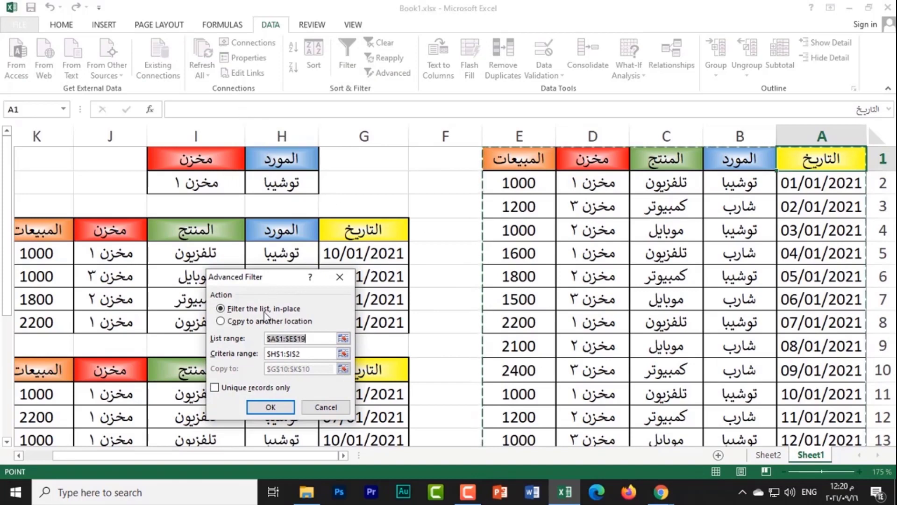
left_click(339, 276)
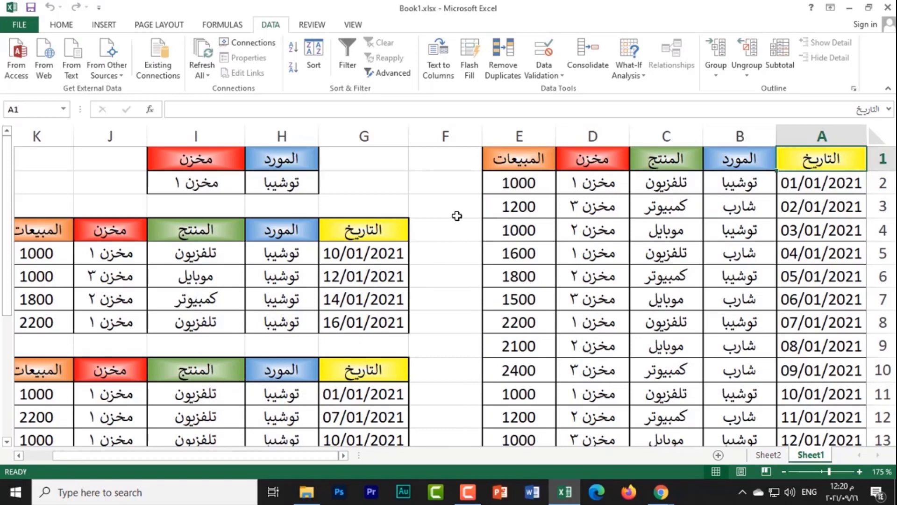
left_click(618, 245)
left_click(371, 73)
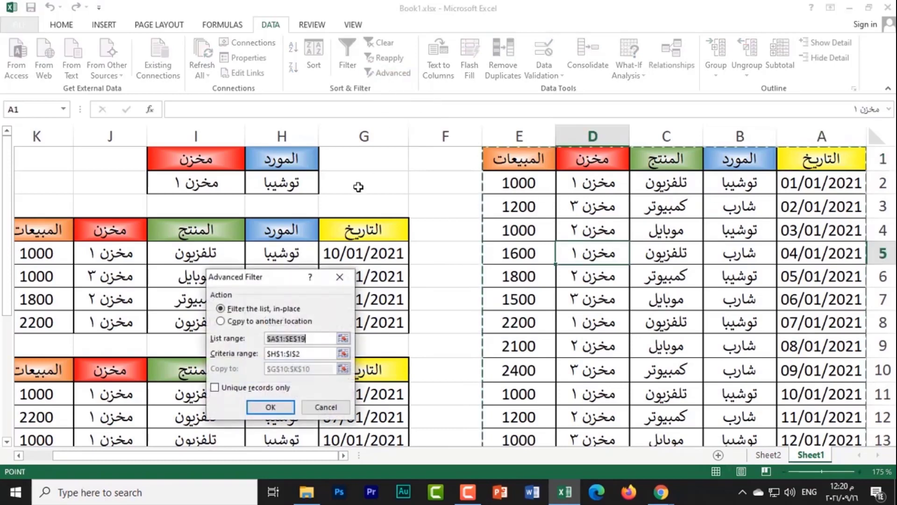